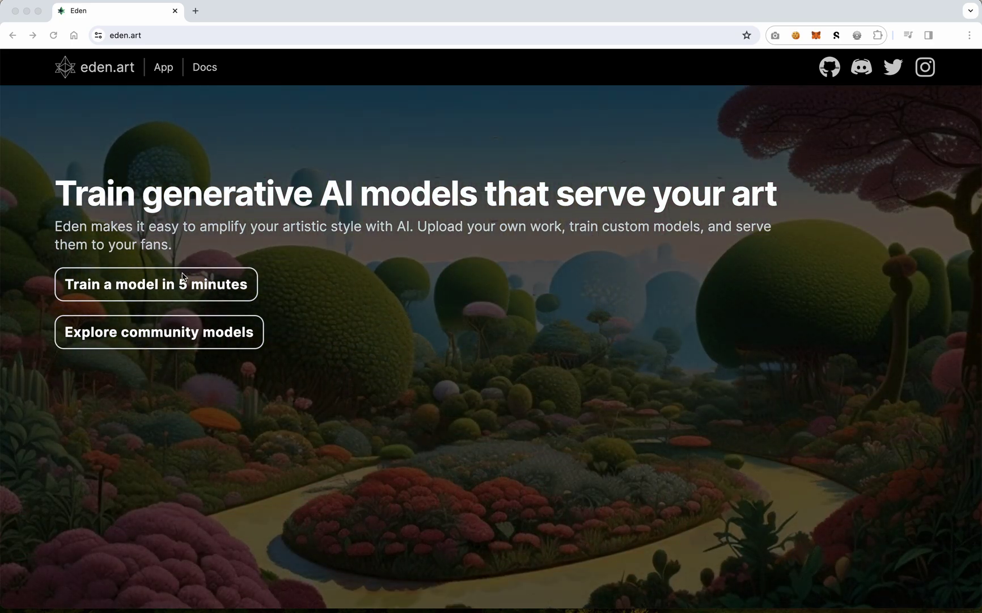
Step: Visit the concept training page, then the account profile with 237 creations, and expand Create
left_click(166, 286)
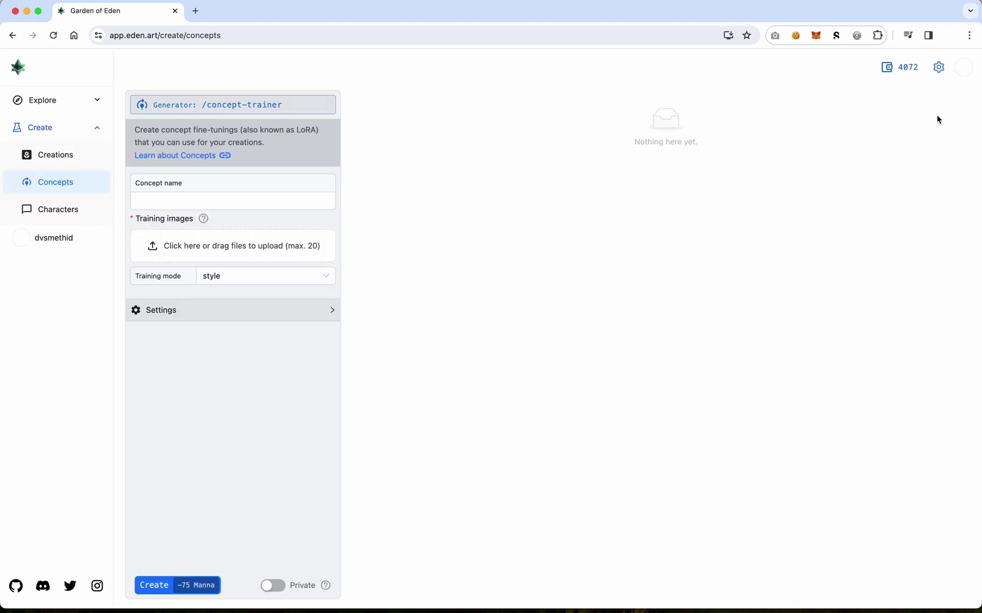
left_click(965, 74)
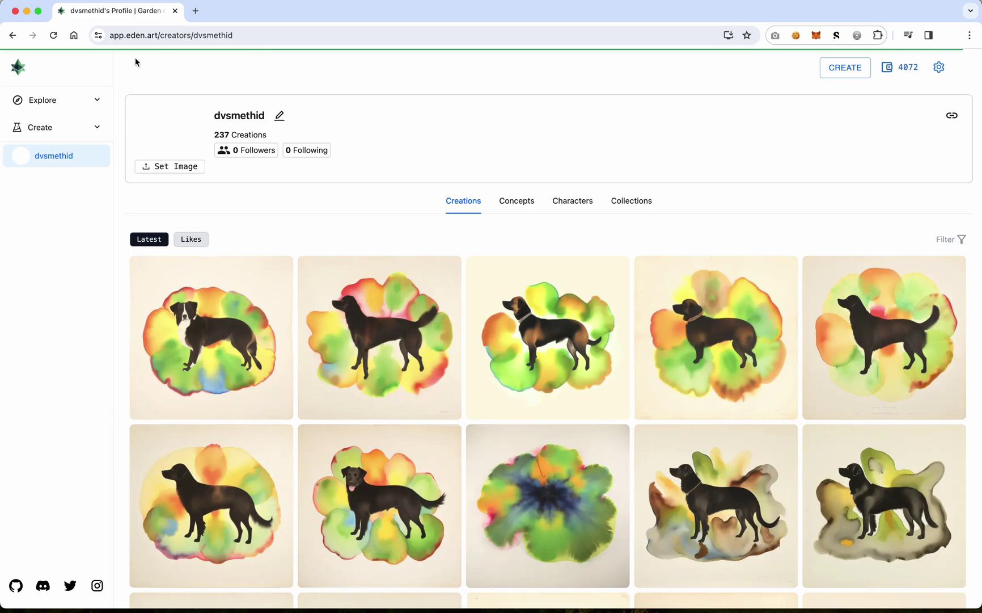
left_click(97, 126)
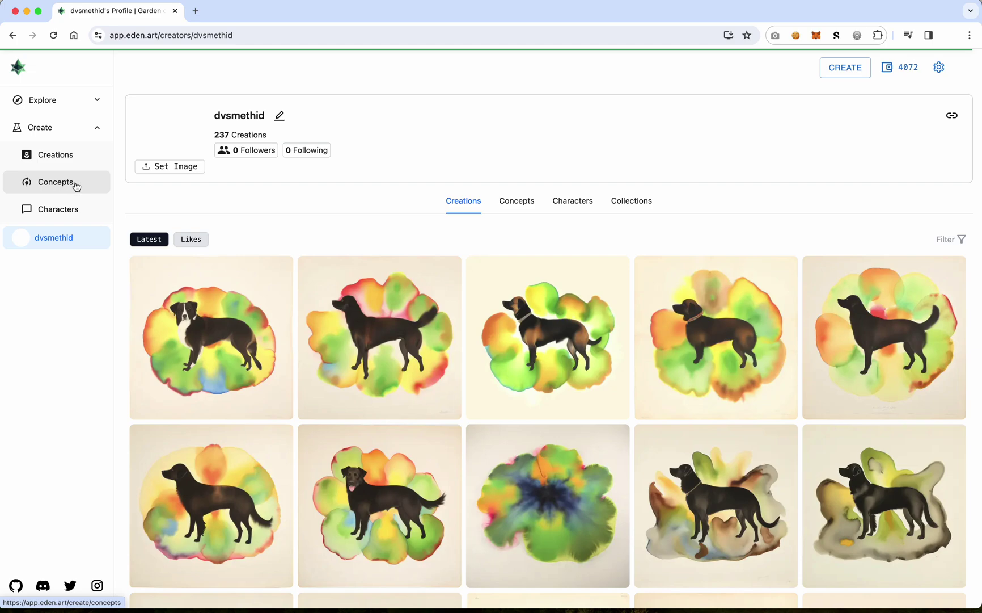
Step: Open Concepts under Create to bring up the empty concept-trainer form
left_click(76, 185)
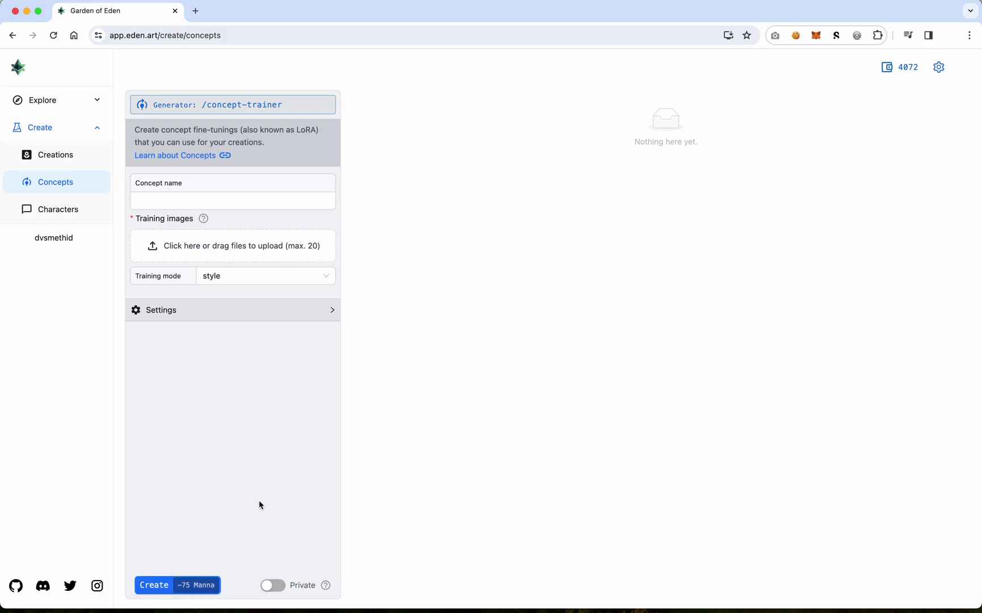
Step: In Finder's 00000 folder, preview the rock images starting at img00000087.png
key("super+Tab")
key("super+Tab")
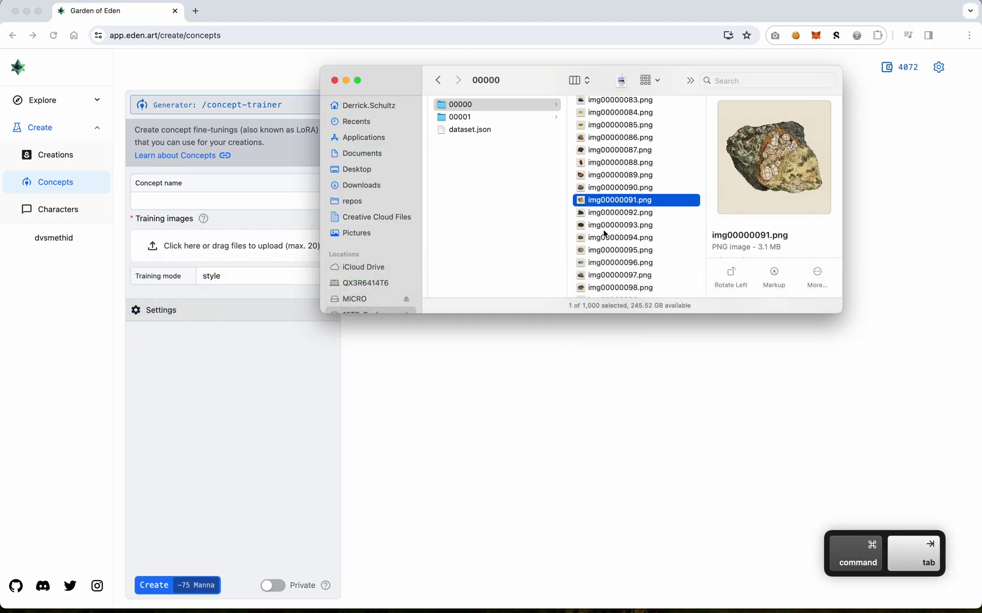
left_click(598, 150)
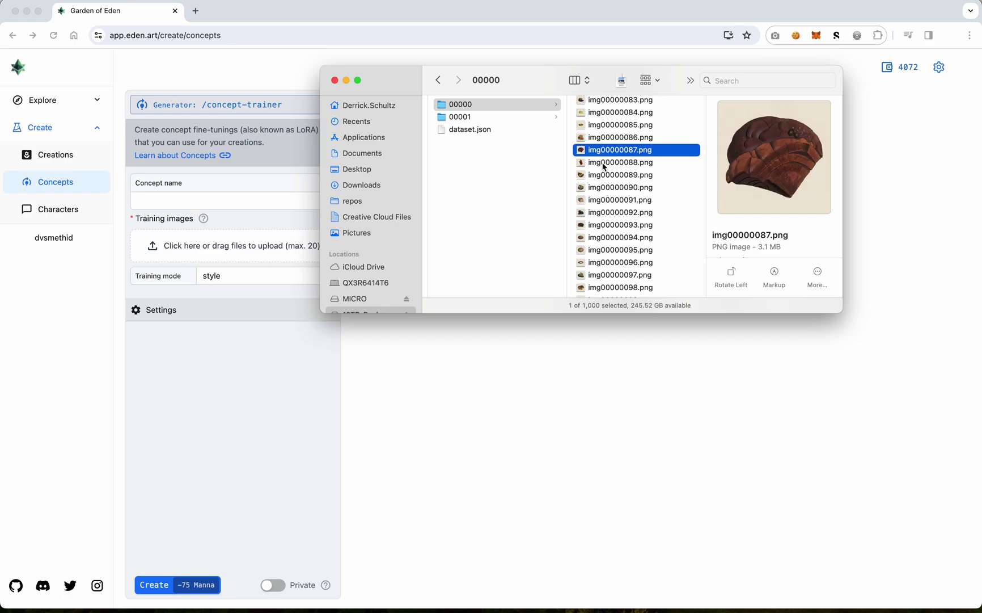
left_click(592, 188)
key("space")
key("space")
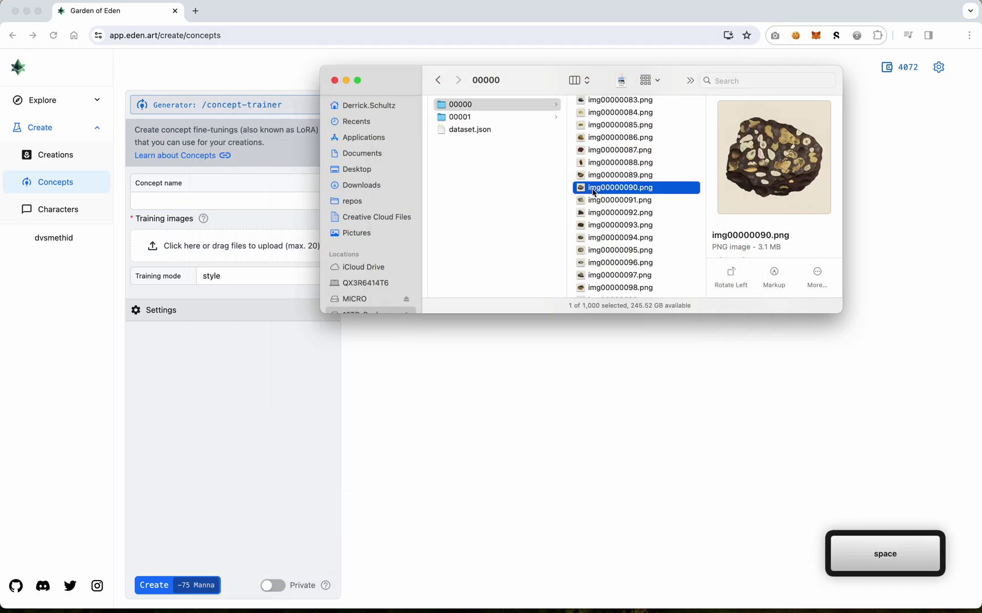
key("Down")
key("space")
key("Down")
key("Down")
key("Down")
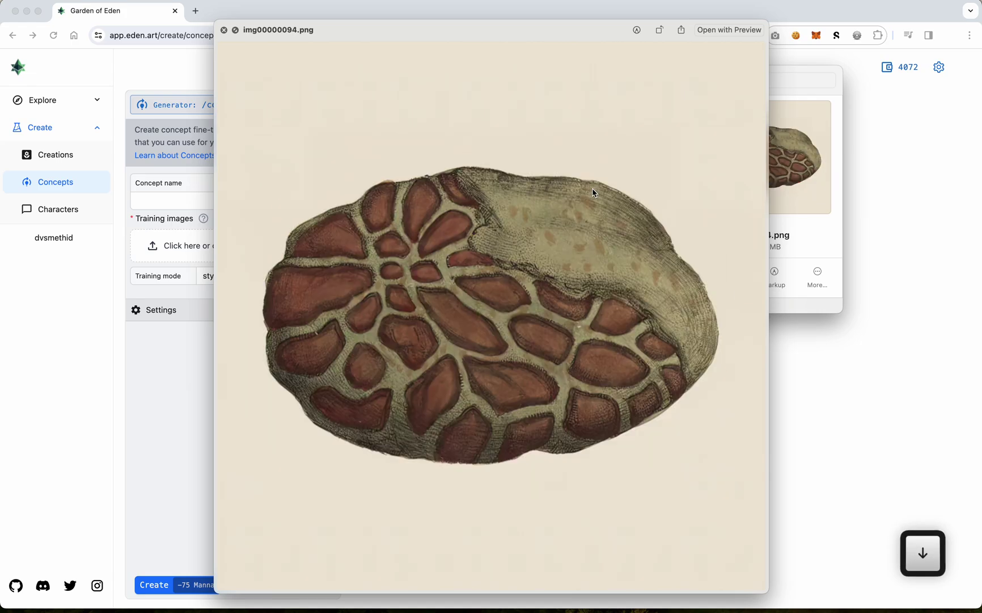
key("Down")
key("Down")
key("Down")
key("Down")
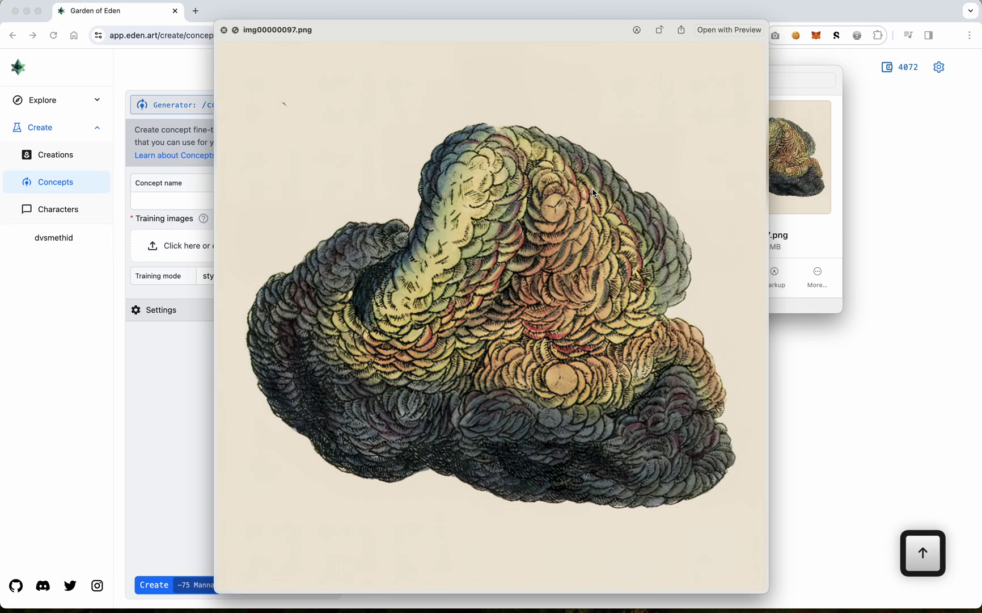
key("space")
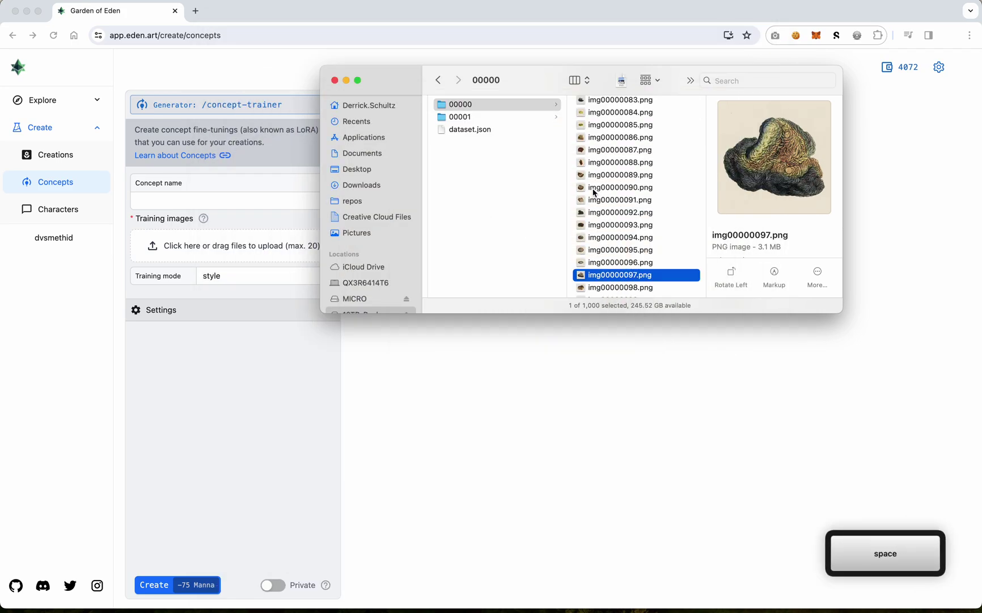
Step: Select img00000087–img00000097 and drag the eleven images into Eden's training images
left_click(621, 152, "shift")
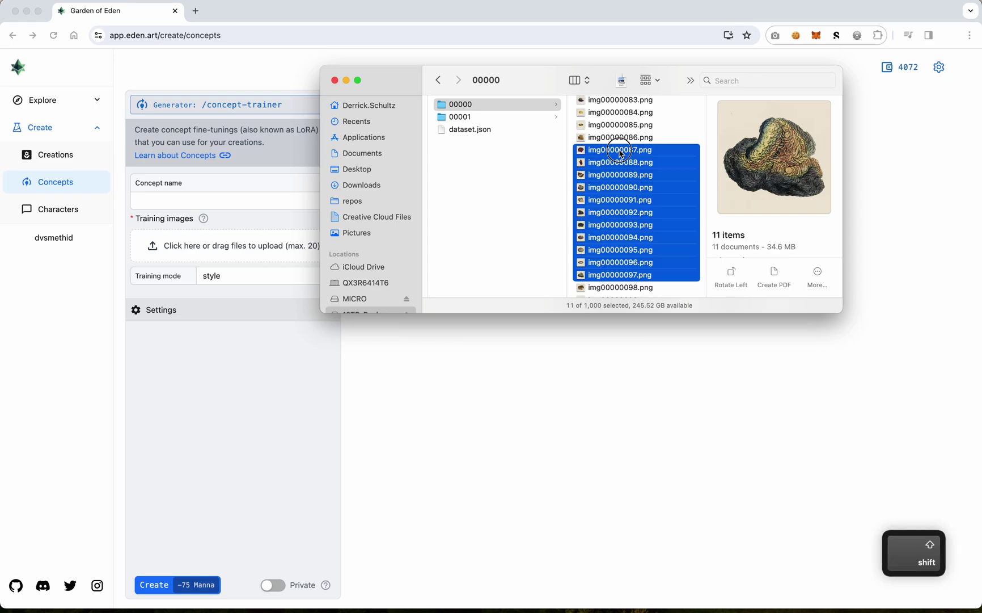
scroll(618, 142, "down", 2)
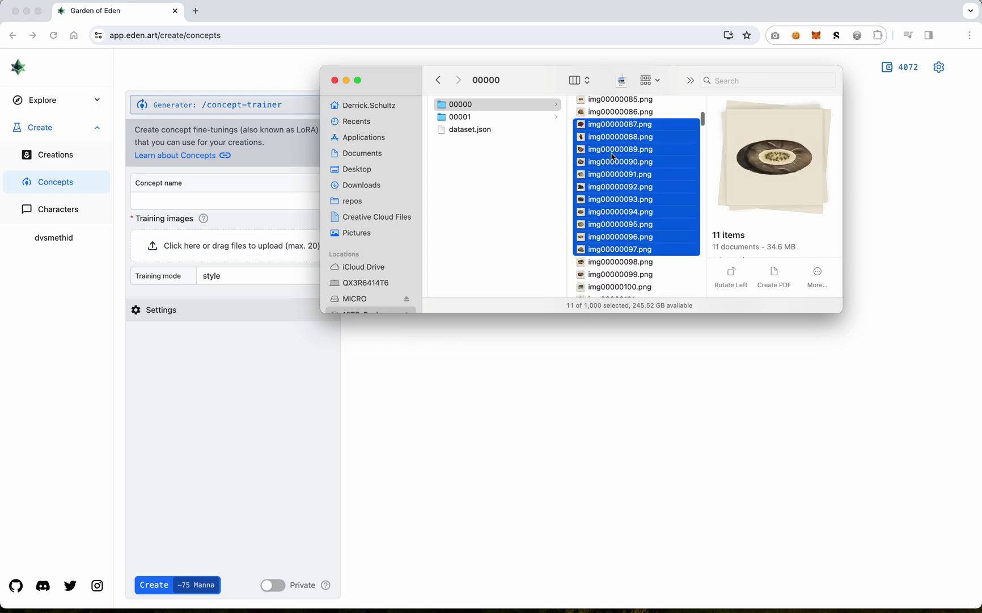
left_click_drag(611, 128, 221, 249)
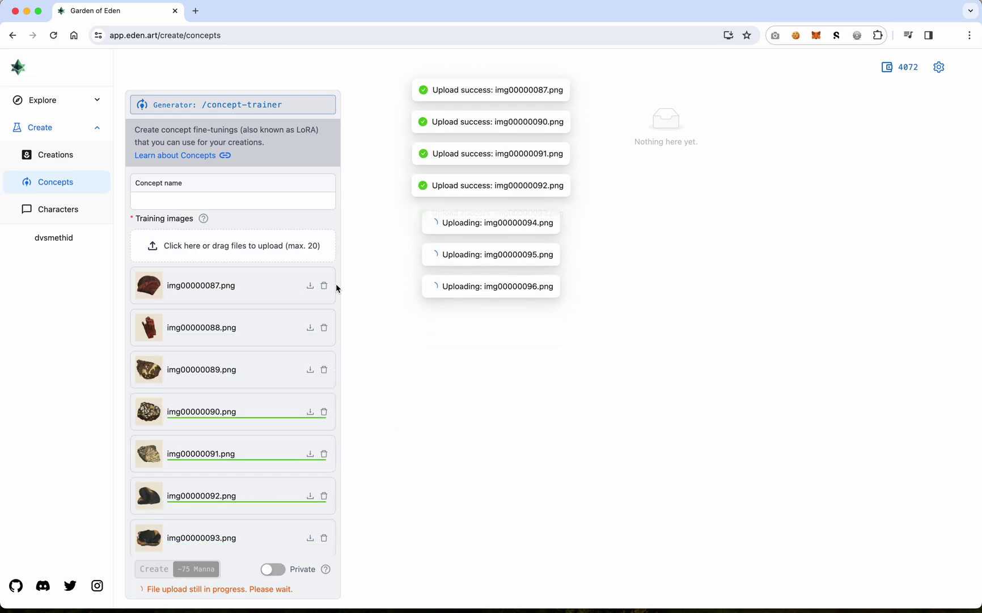
key("super+Tab")
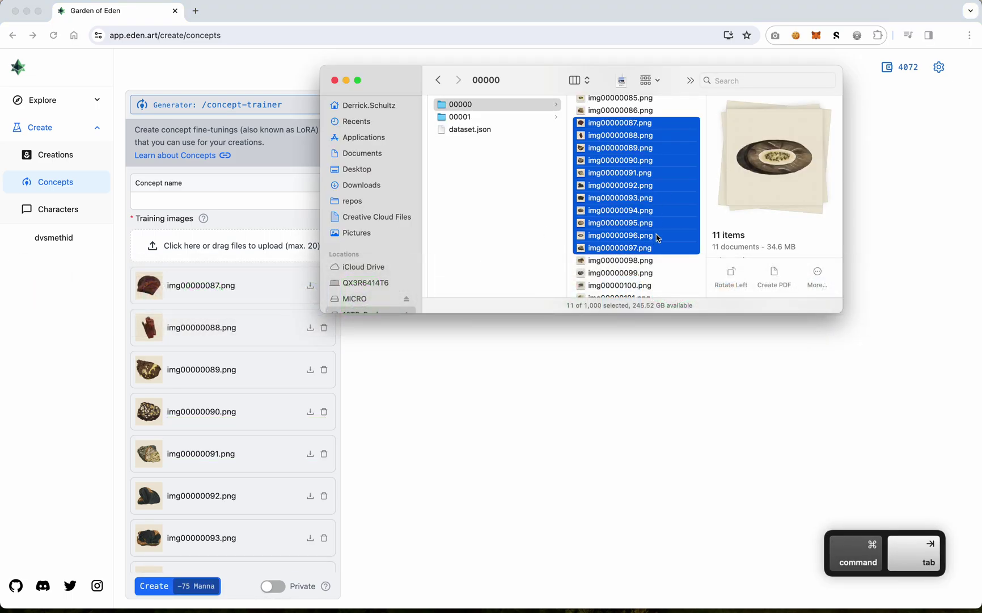
Step: Preview the rock images from img00000122.png onward in Finder
scroll(657, 237, "down", 2)
scroll(656, 237, "down", 10)
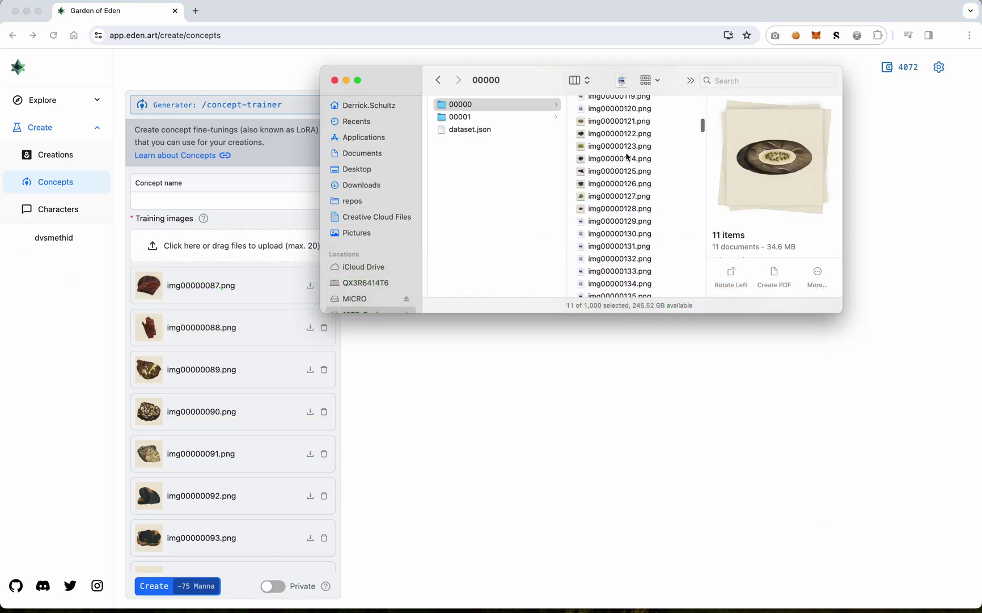
left_click(612, 135)
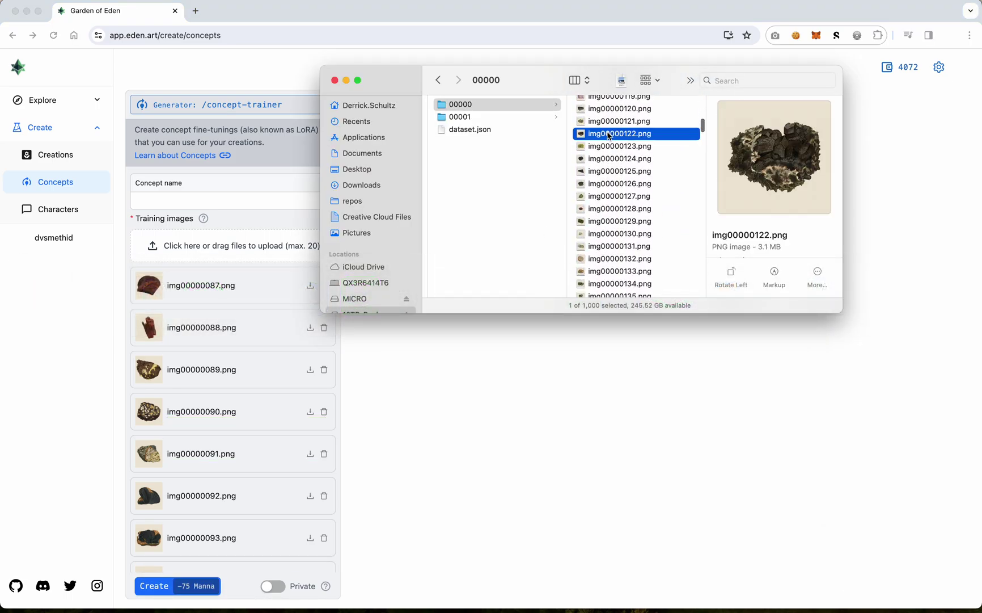
left_click(603, 159)
key("Down")
key("Down")
key("Down")
key("Down")
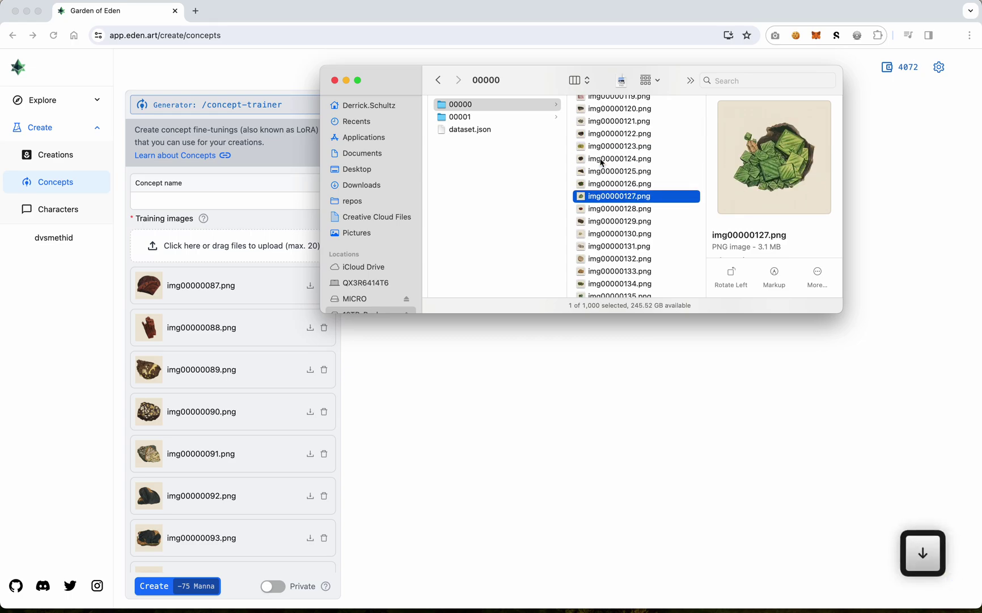
key("Down")
key("Down")
key("Down")
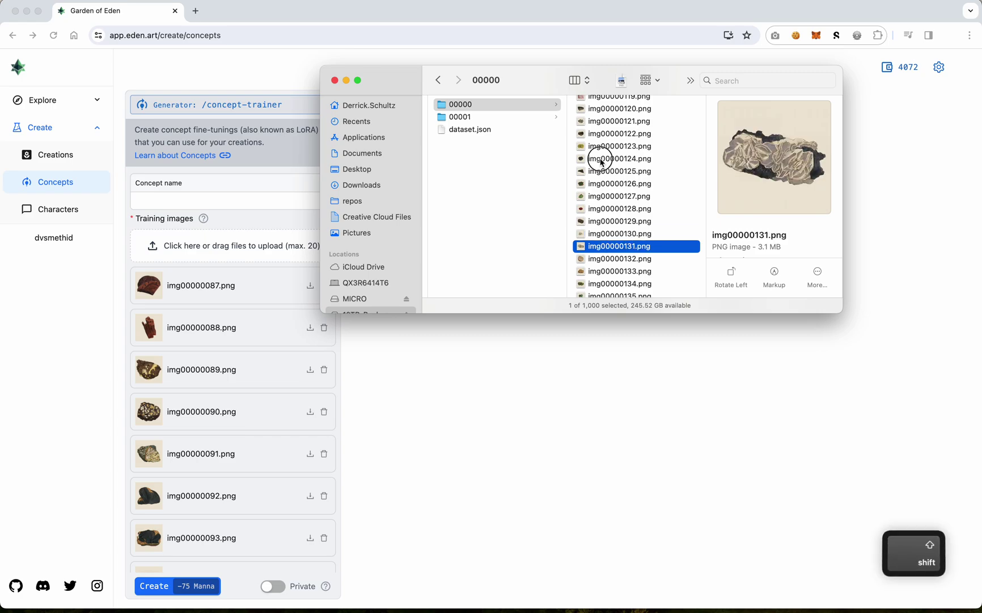
Step: Drag the nine images img00000124–img00000132 into the training images upload area
left_click(603, 162, "shift")
left_click(594, 261, "super")
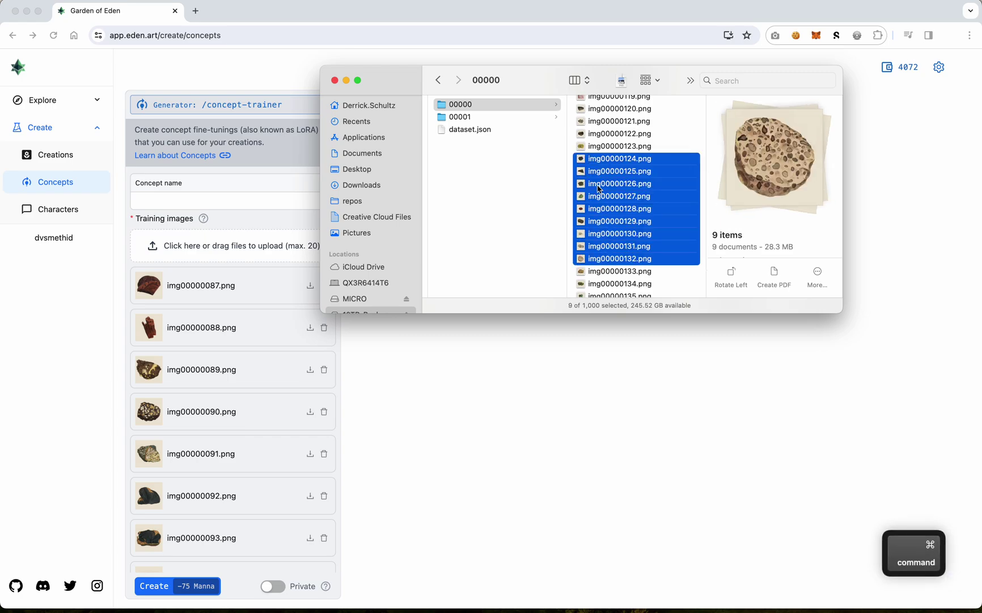
left_click_drag(600, 154, 253, 278)
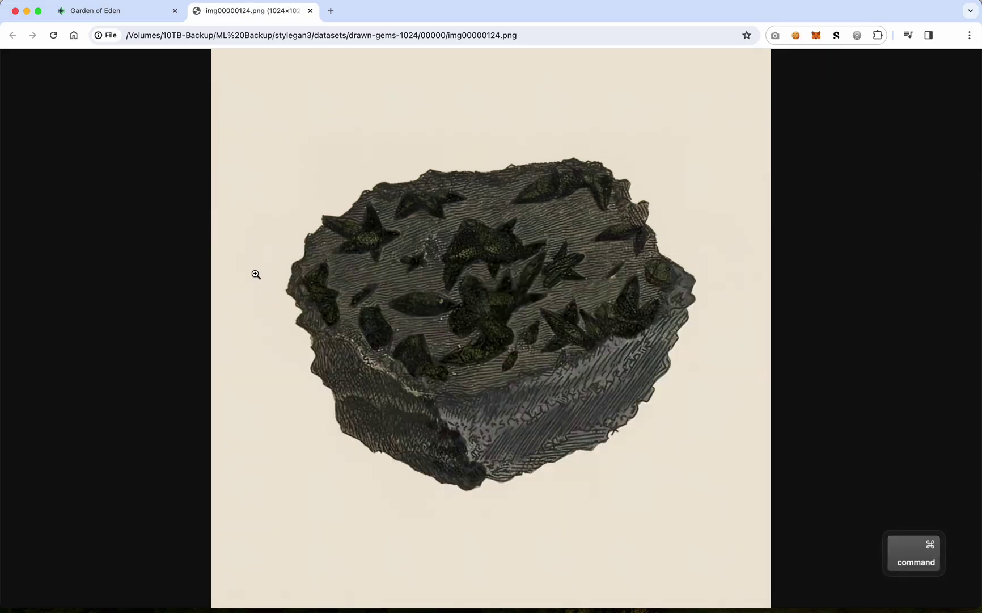
key("super+w")
key("super+Tab")
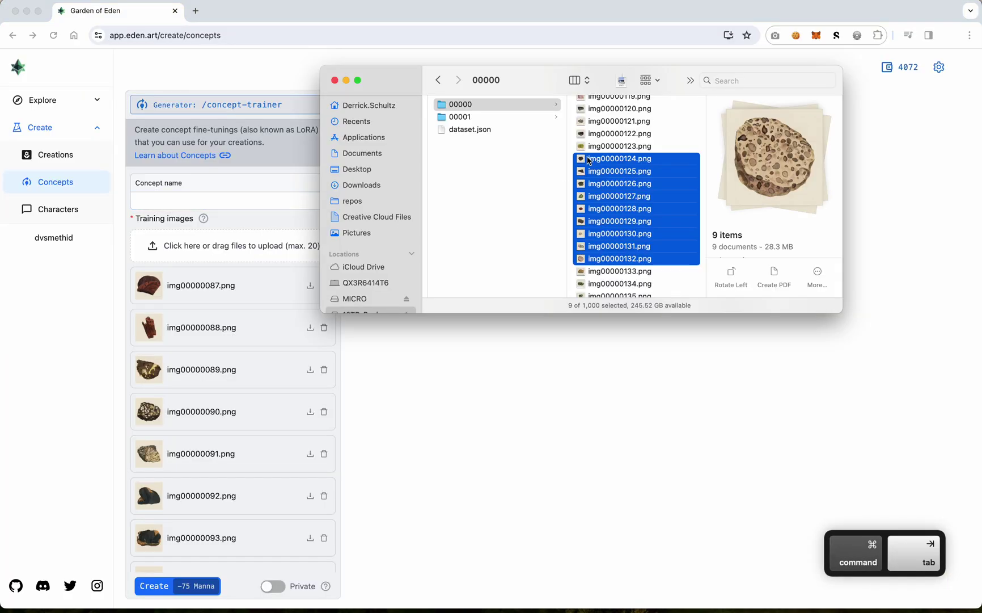
left_click_drag(592, 159, 235, 251)
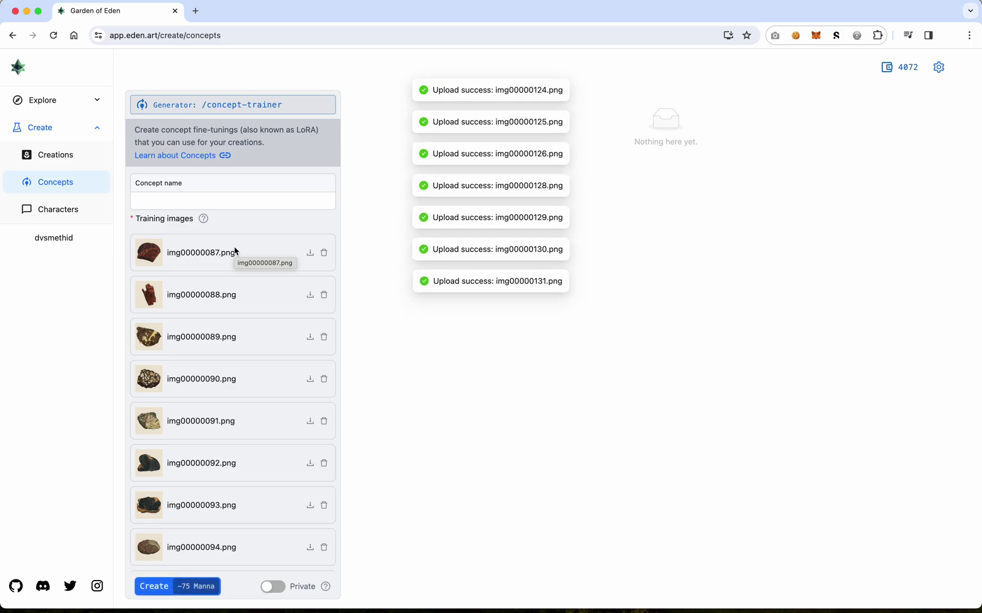
Step: Enter 'rocks3' as the concept name and scroll down to Training mode
left_click(252, 202)
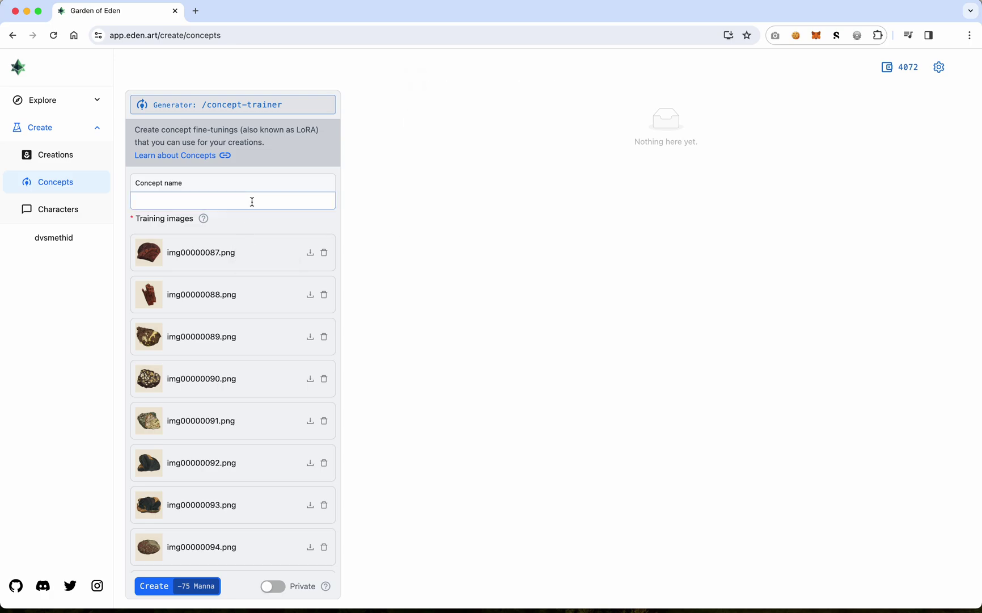
left_click(237, 201)
type("rocks3")
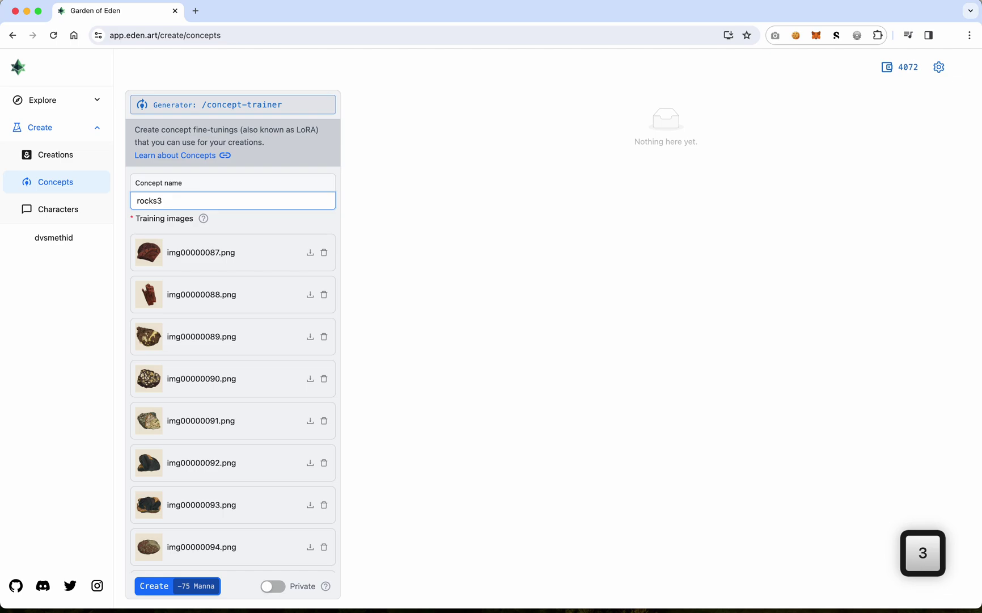
scroll(283, 221, "down", 3)
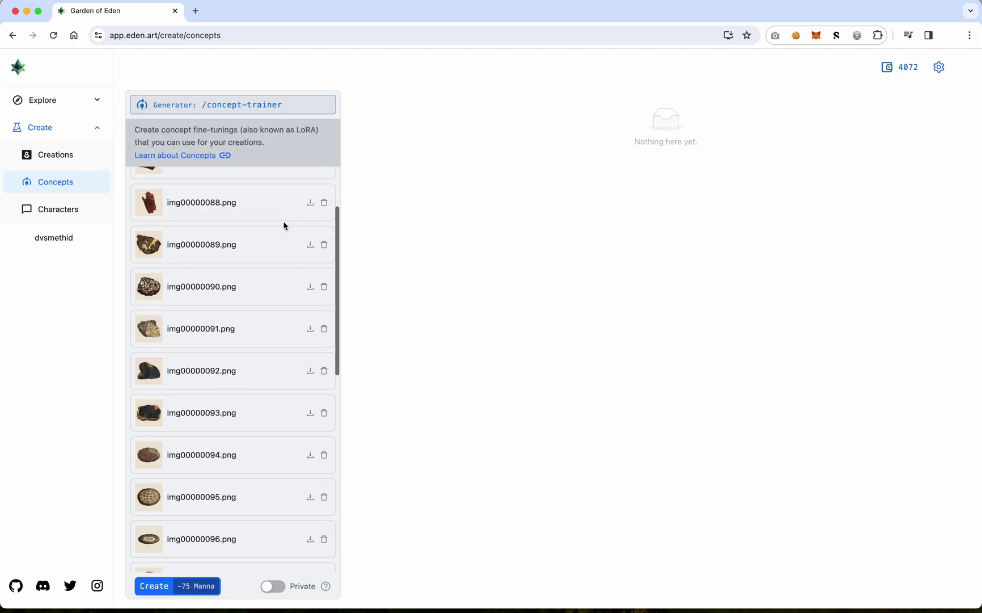
scroll(285, 225, "down", 15)
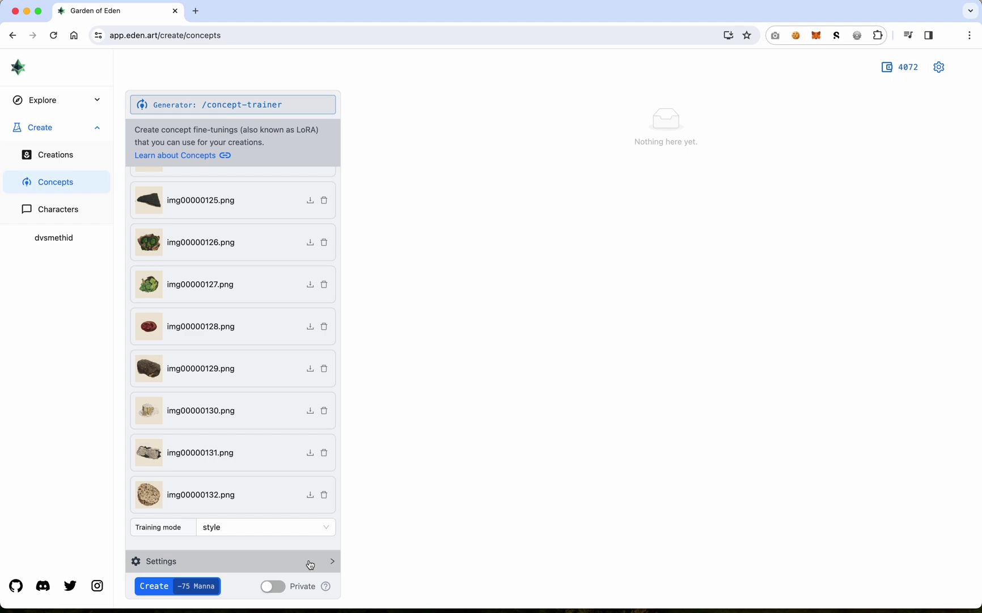
Step: Keep style as the training mode and expand Settings showing 600 train steps, random flip on
left_click(244, 529)
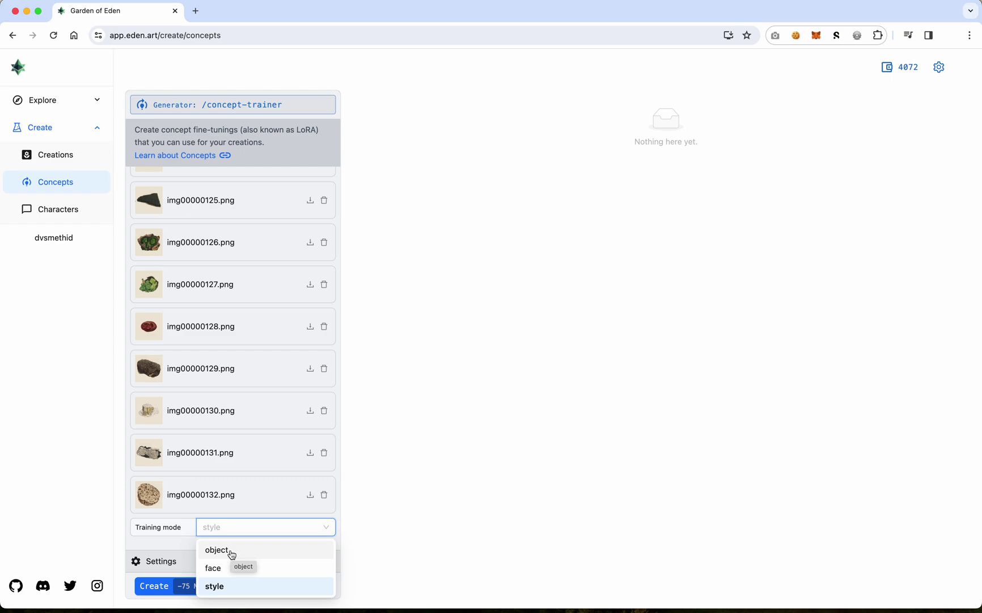
left_click(150, 547)
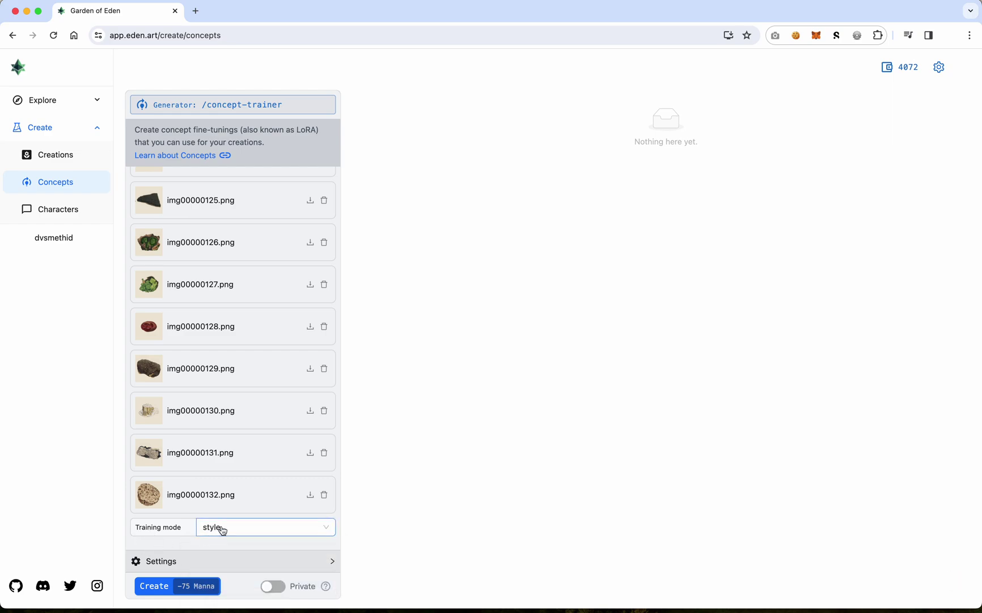
left_click(290, 564)
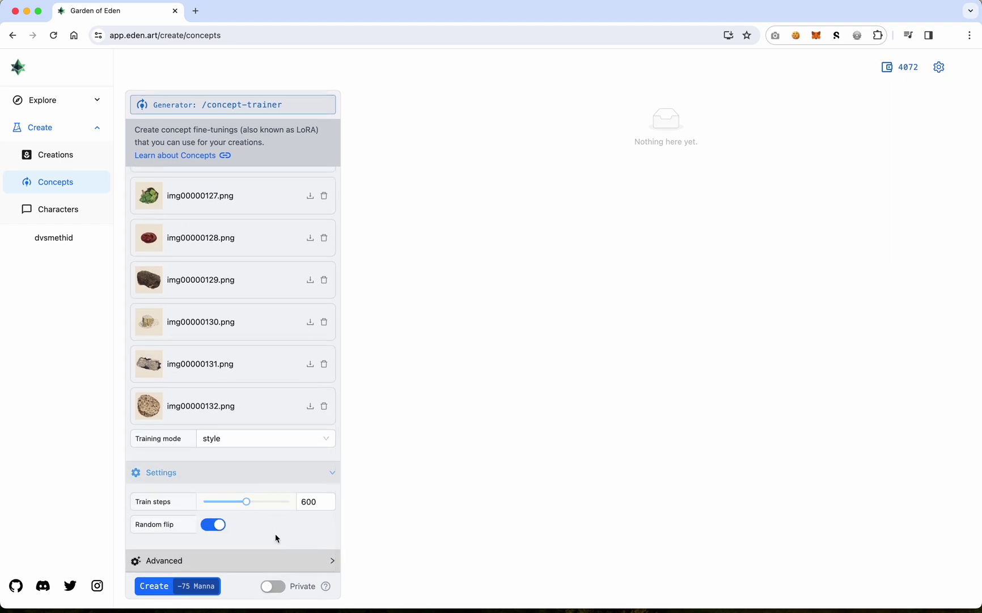
Step: Leave the concept public and start training rocks3 for 75 Manna
left_click(272, 587)
left_click(279, 589)
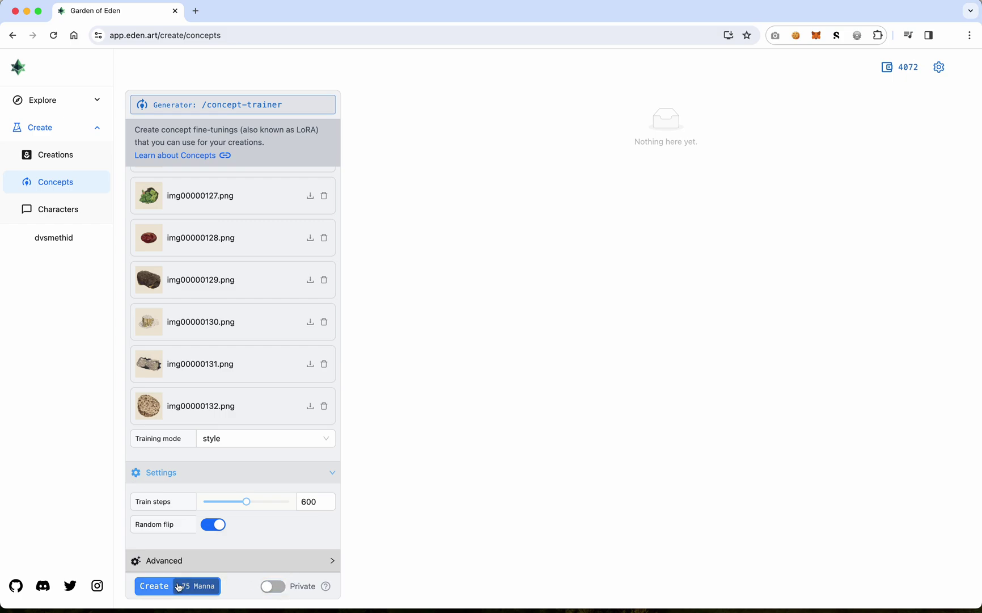
left_click(154, 587)
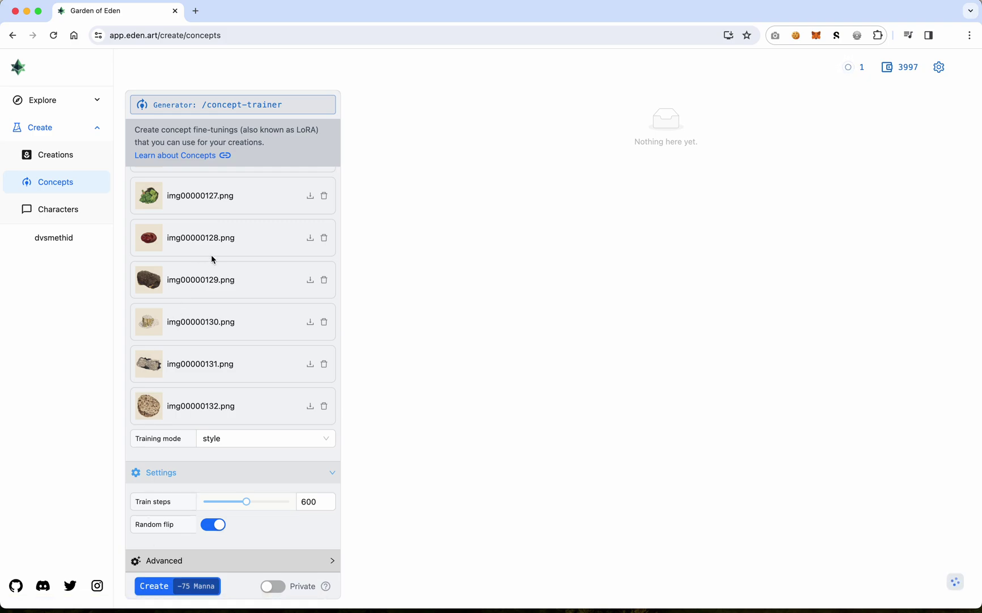
scroll(216, 261, "up", 1)
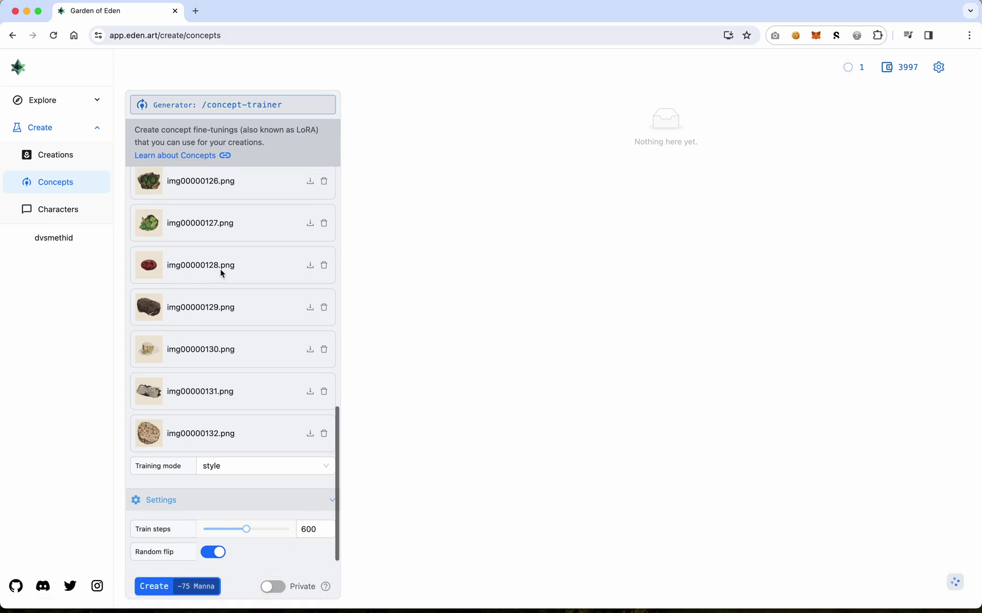
scroll(220, 269, "up", 20)
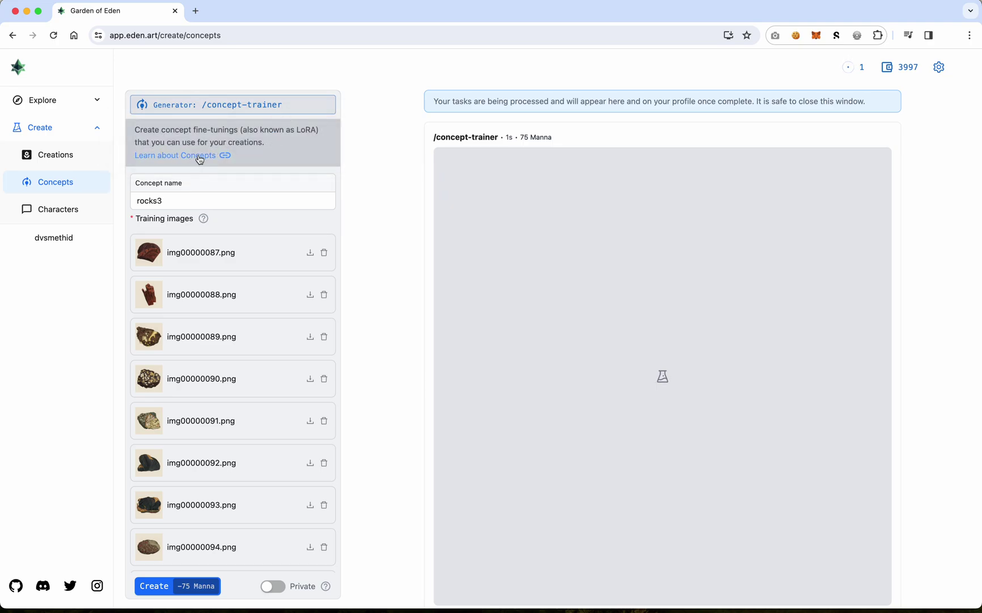
Step: Open the Training Concepts (LoRa) guide in a new tab and scroll to Training parameters
left_click(197, 155, "super")
left_click(246, 10)
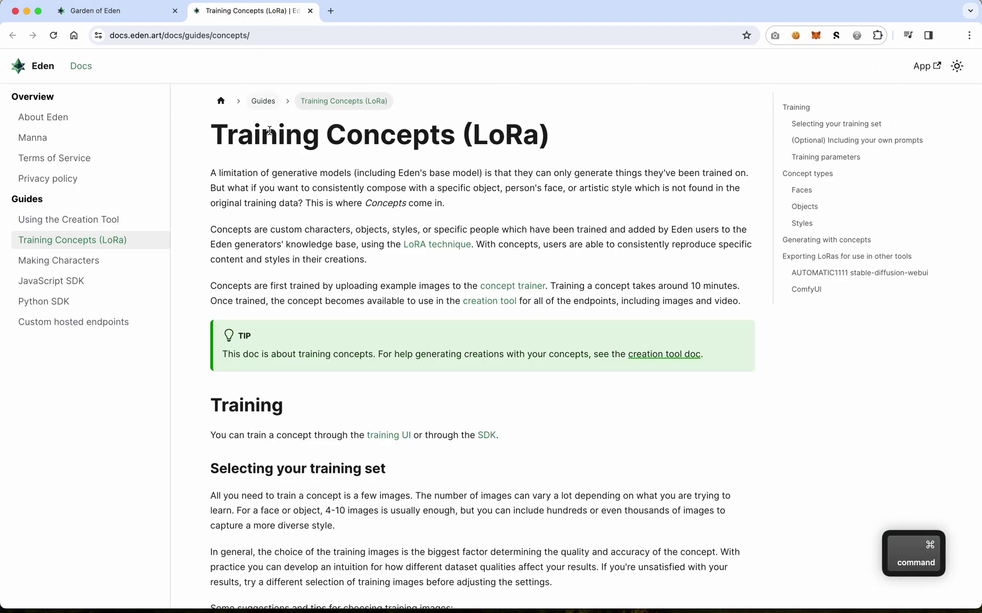
scroll(346, 451, "down", 5)
scroll(346, 450, "down", 10)
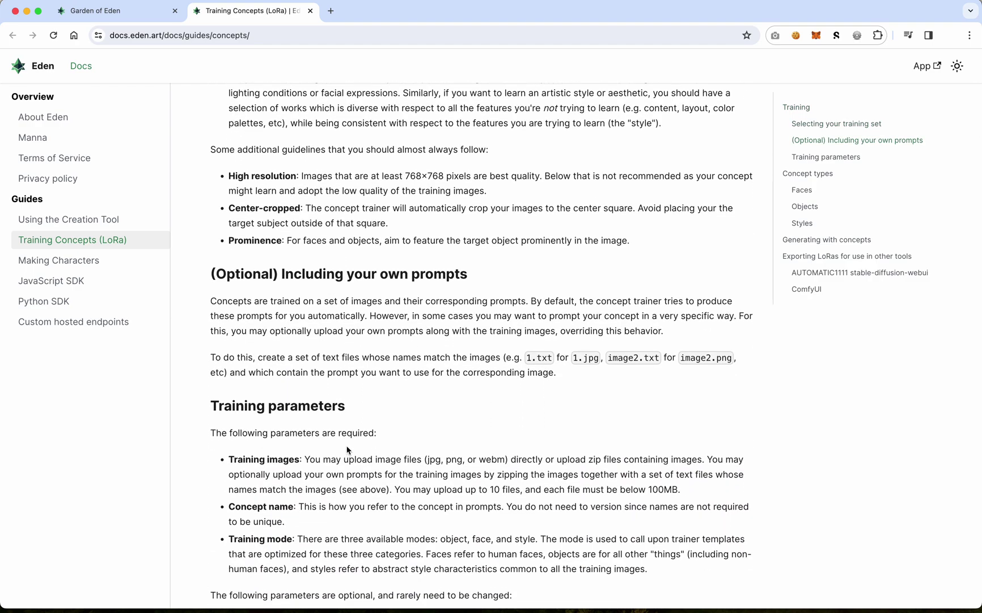
Step: Highlight the example prompt file names like 1.txt, then return to the Eden tab
left_click_drag(537, 356, 625, 367)
left_click_drag(546, 358, 521, 358)
left_click(541, 390)
left_click(127, 10)
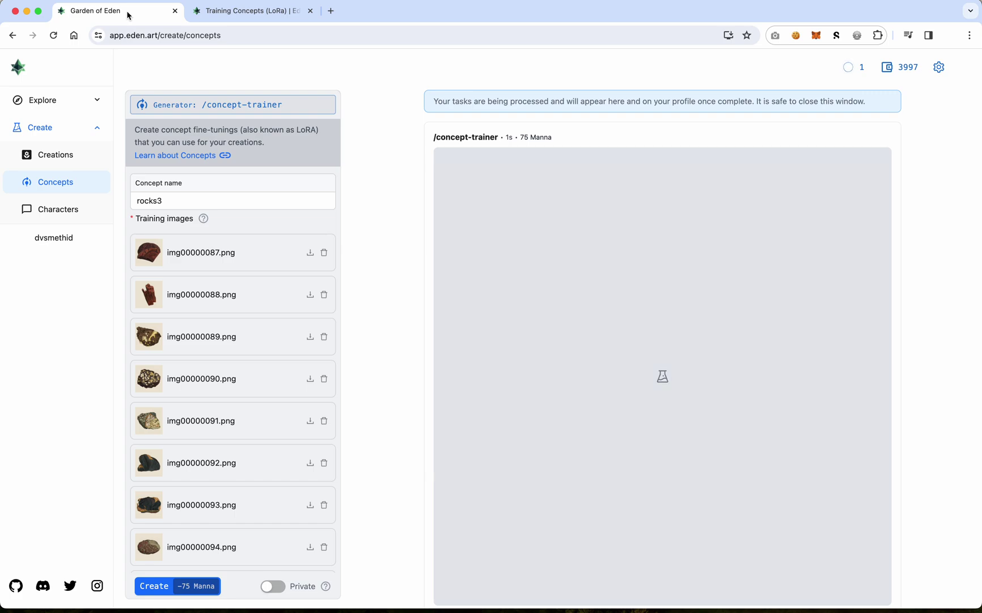
Step: Review the finished rocks3 sample images and collapse then re-expand the sidebar's Create group
scroll(318, 438, "down", 20)
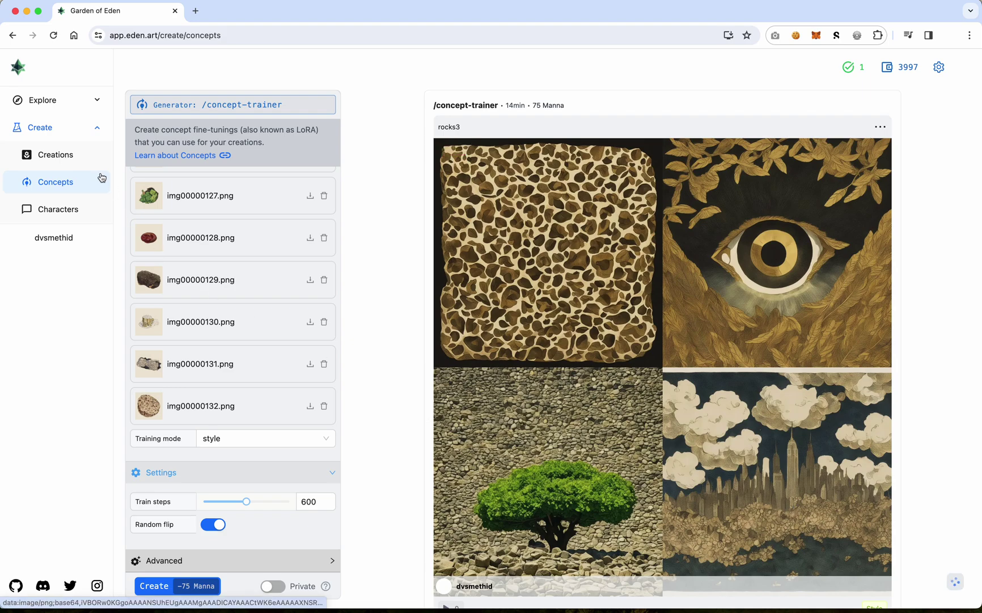
left_click(64, 136)
left_click(64, 135)
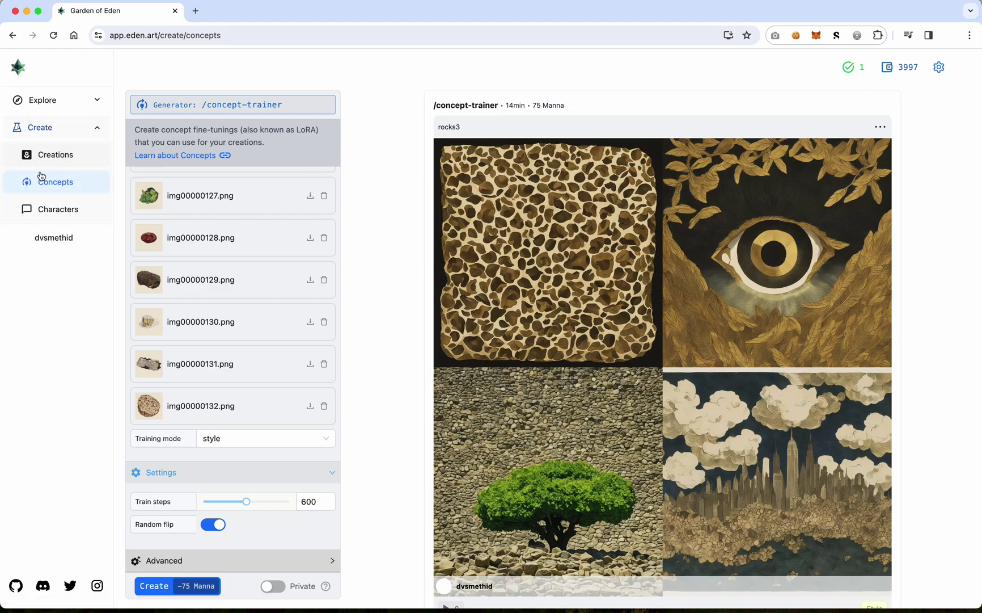
Step: Go to the creations page and keep the /create generator selected
left_click(70, 161)
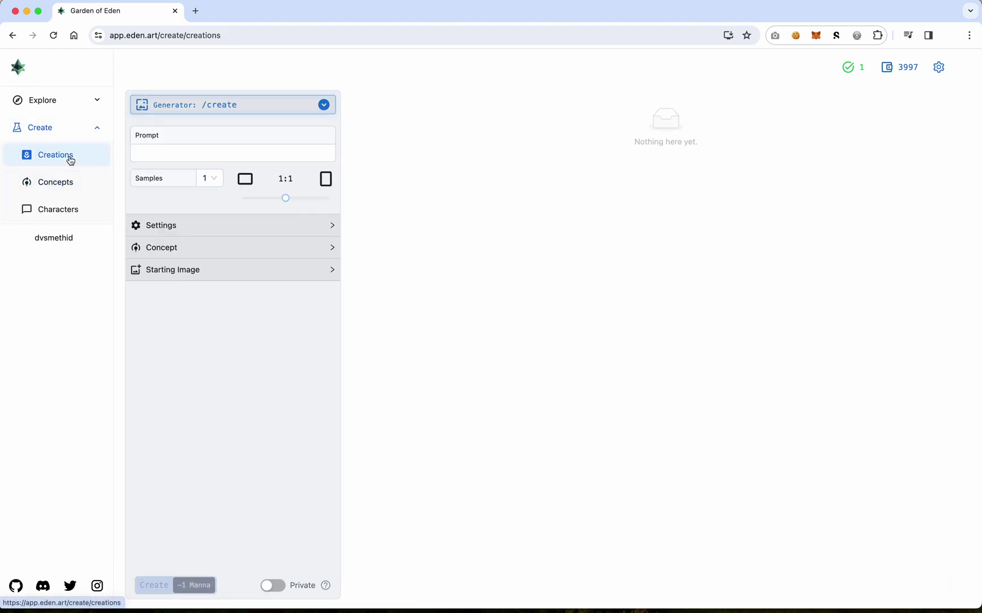
left_click(230, 110)
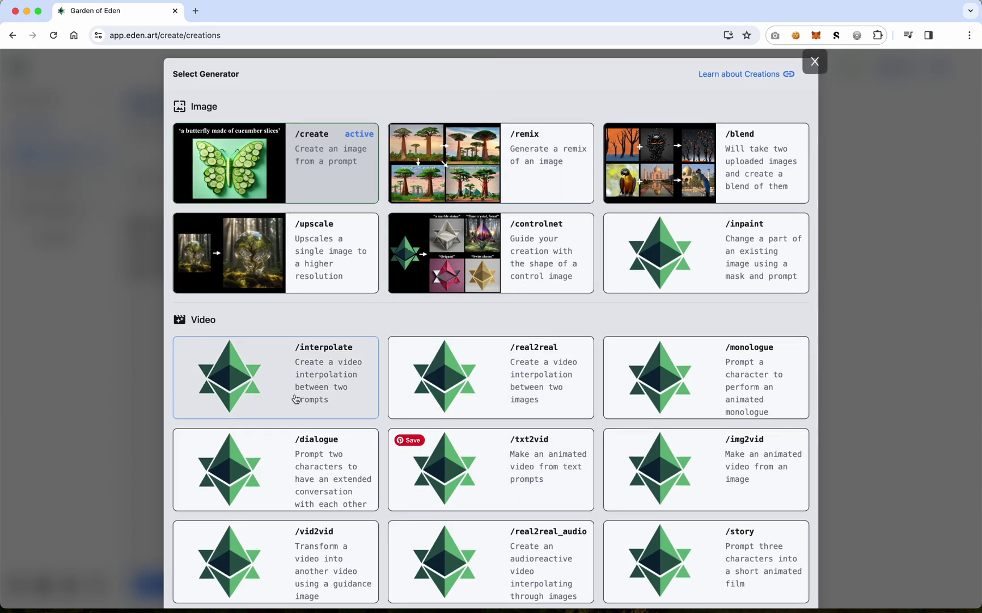
left_click(815, 62)
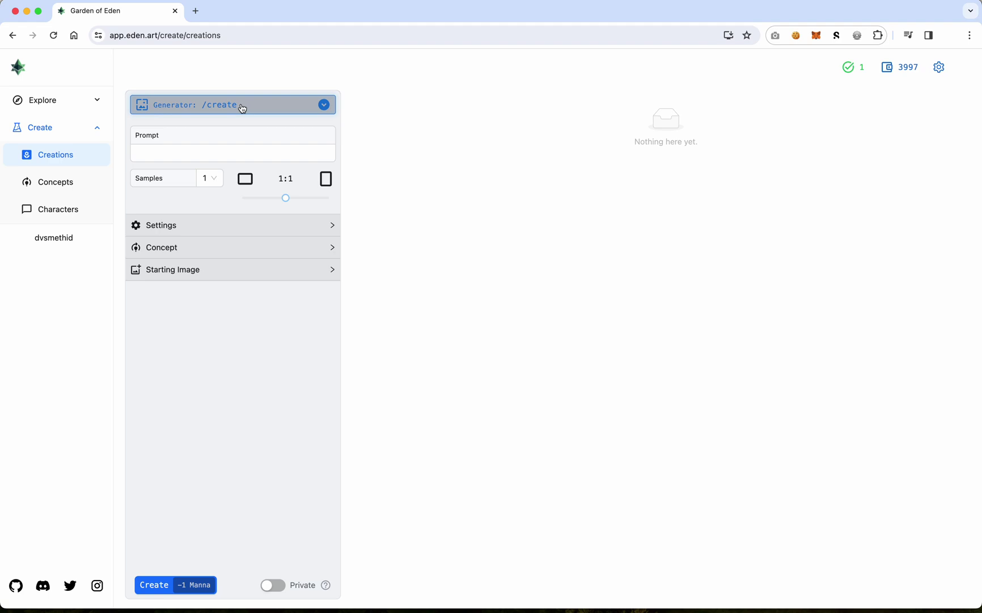
Step: Enter the prompt 'a beautiful piece of granite' and set Samples to 4
left_click(199, 155)
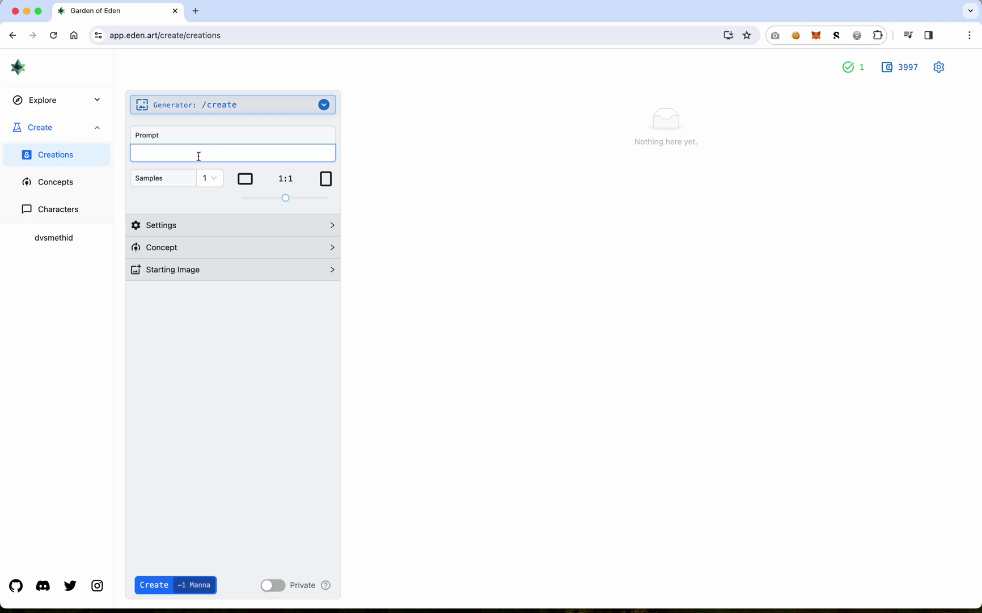
type("a ")
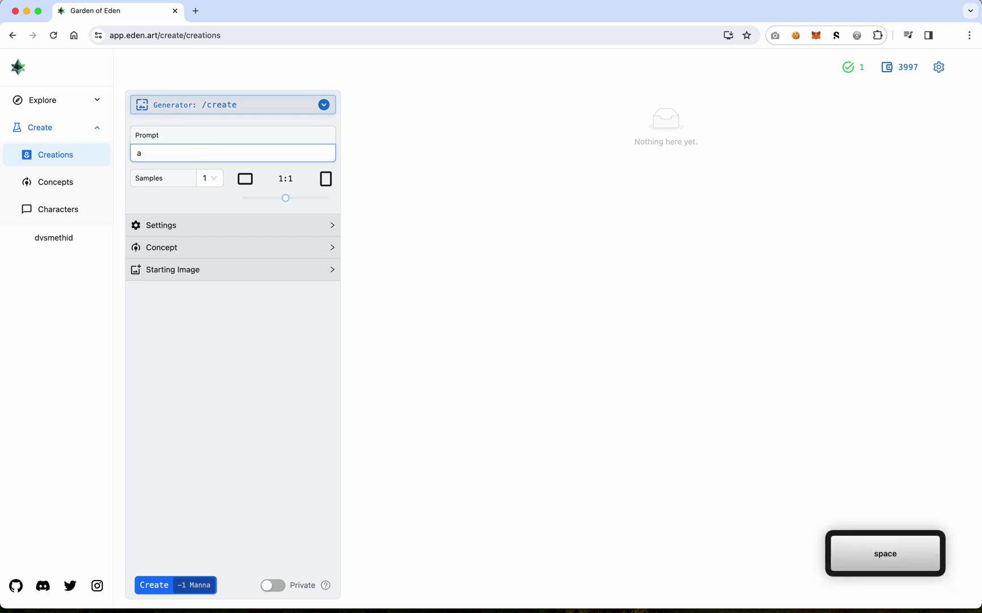
type("beaui")
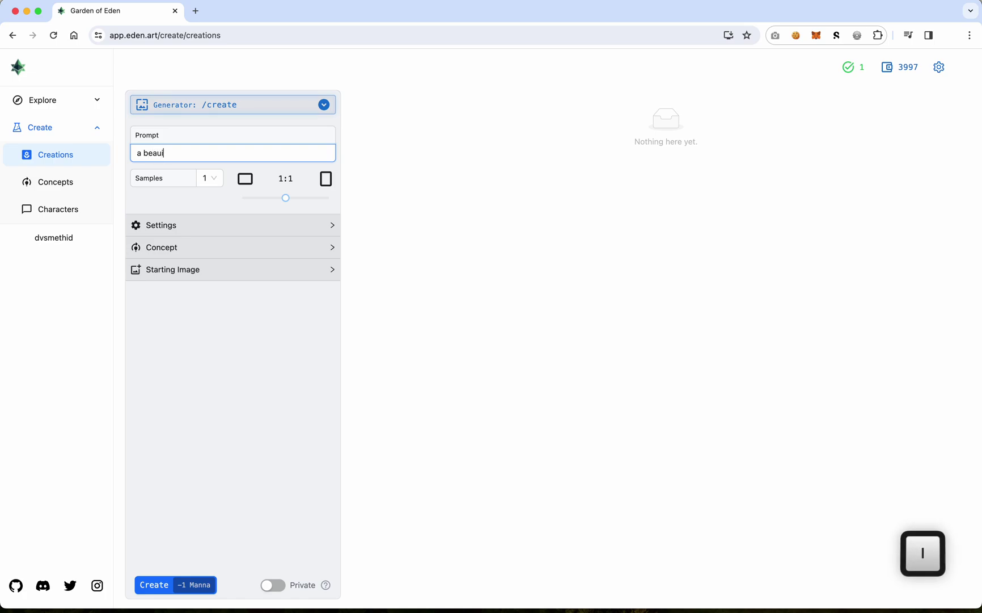
key("BackSpace")
type("tiful")
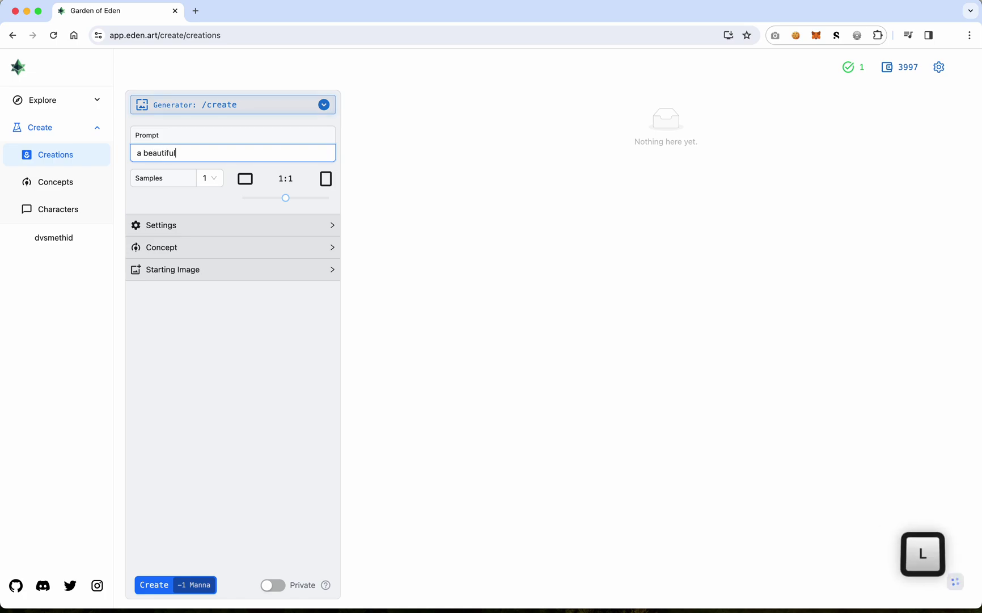
type(" piece of g")
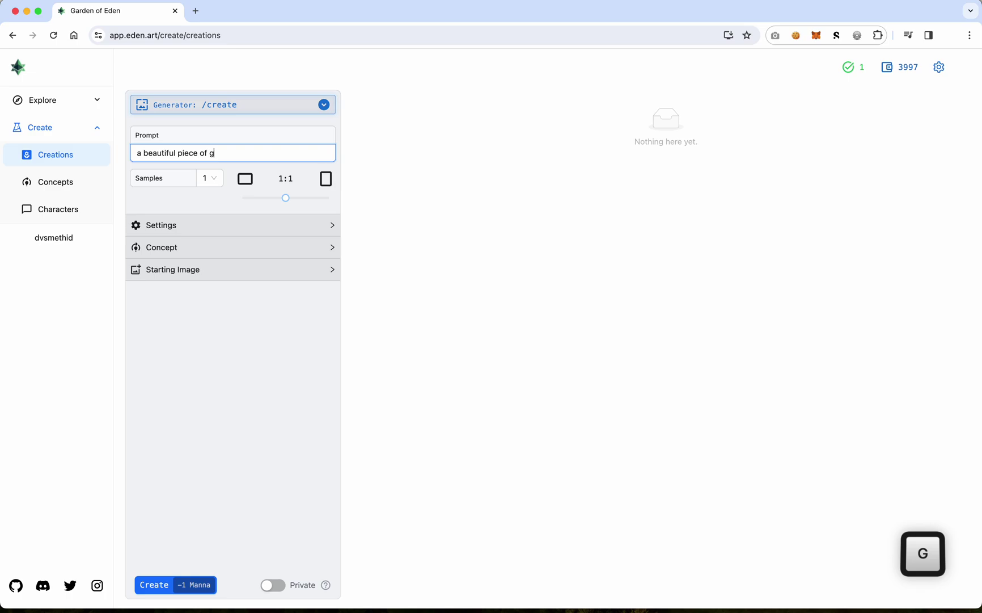
type("ranite")
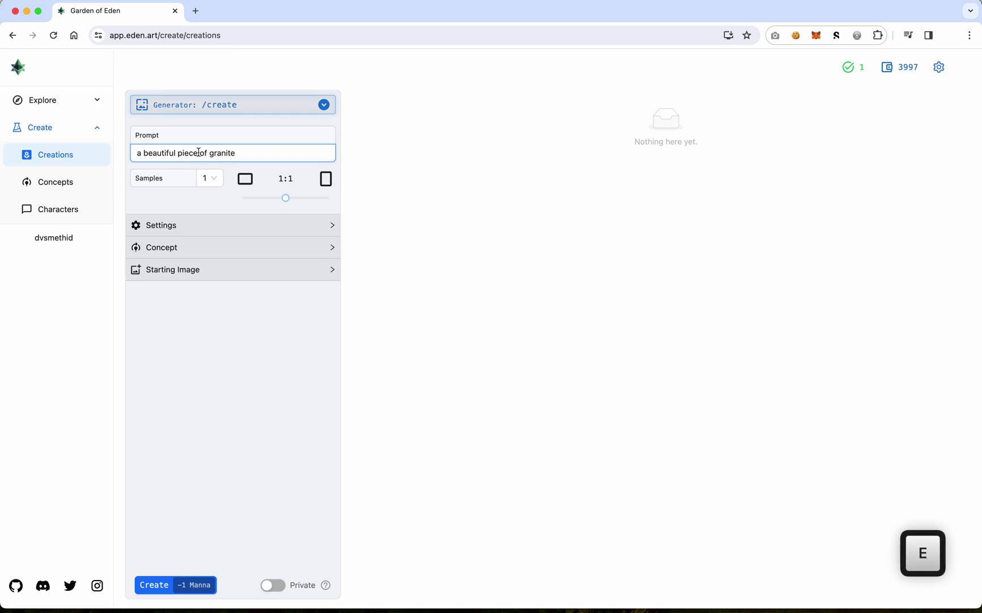
left_click(214, 184)
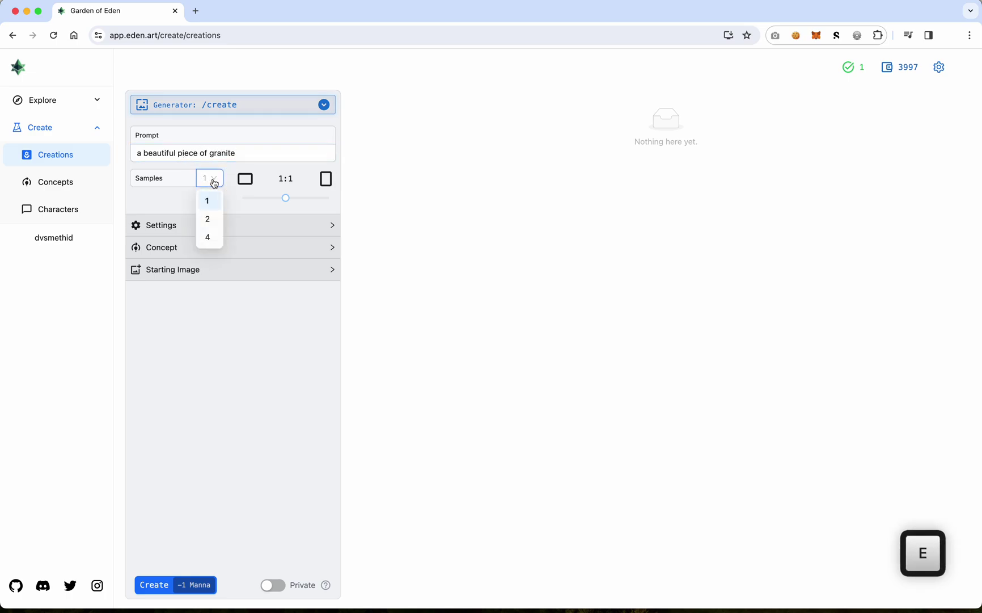
left_click(212, 237)
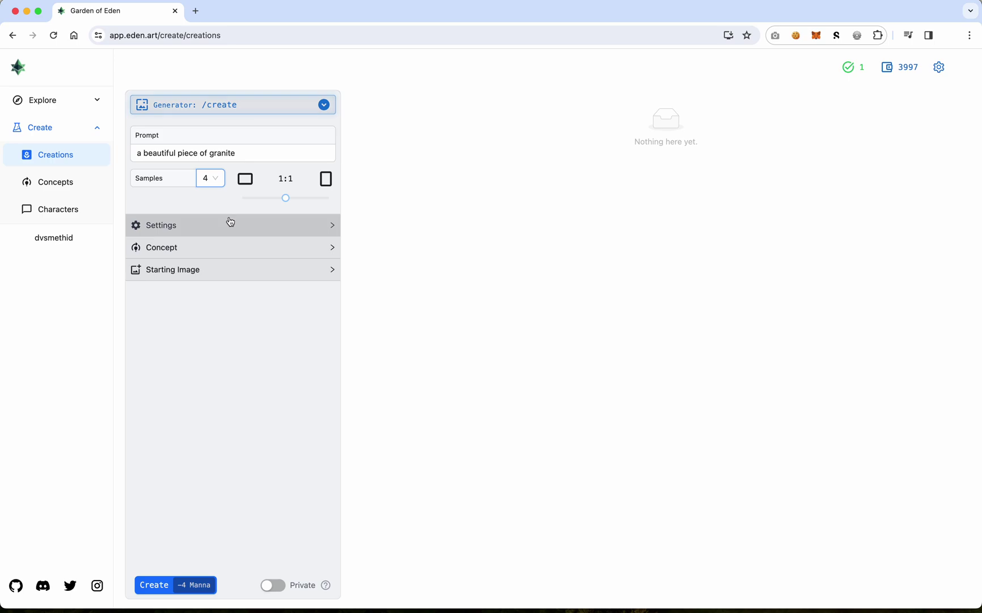
Step: Switch the Advanced sampler to euler_ancestral, leaving 1024×1024 size and 35 steps unchanged
left_click(188, 229)
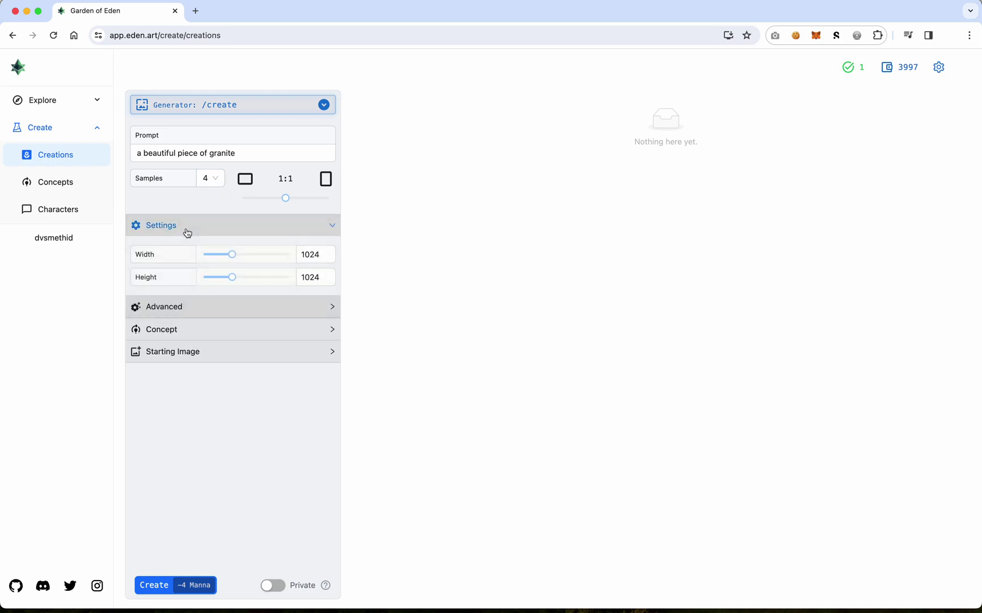
left_click(198, 314)
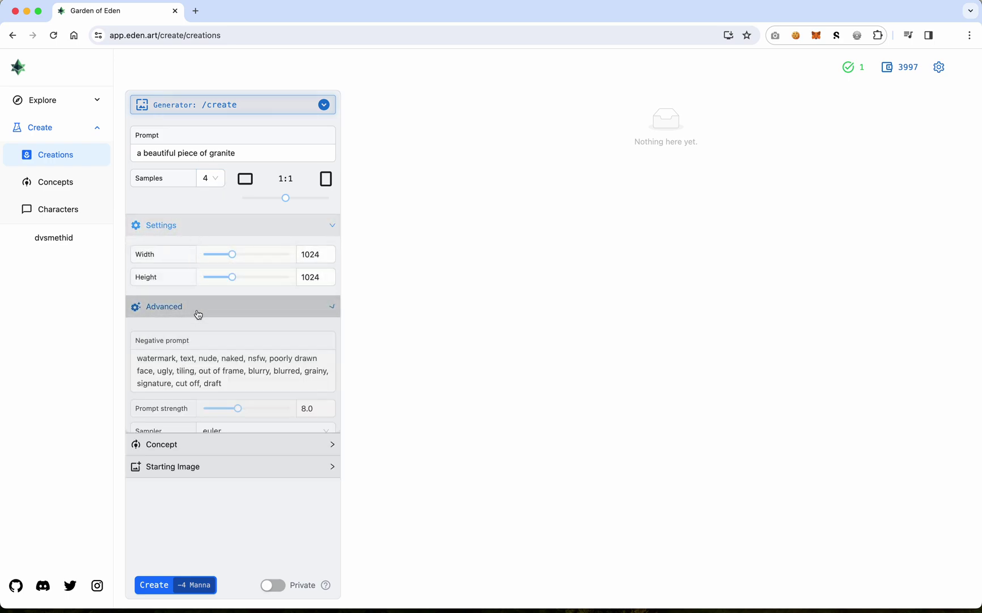
left_click(196, 387)
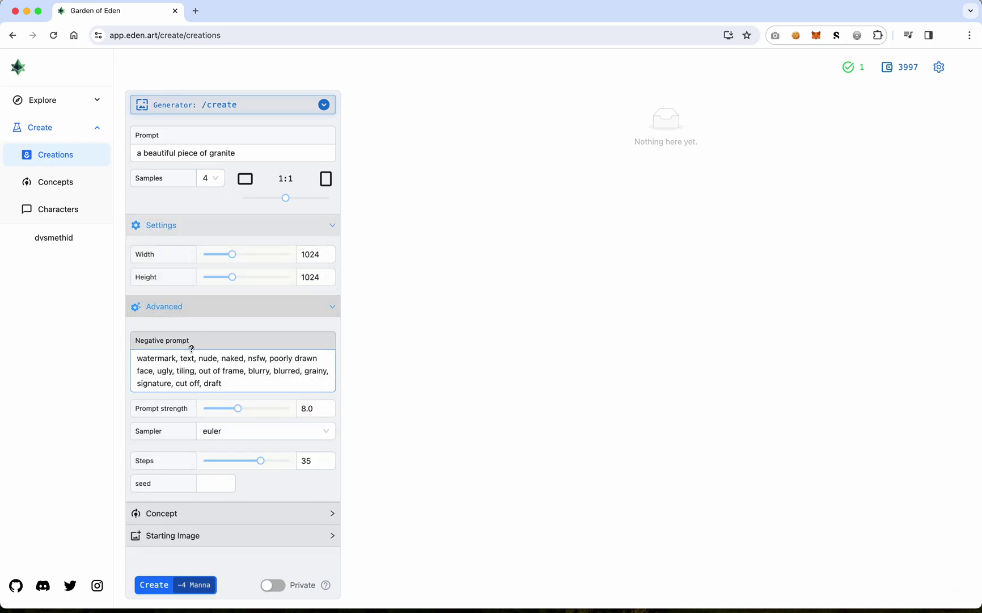
left_click(287, 437)
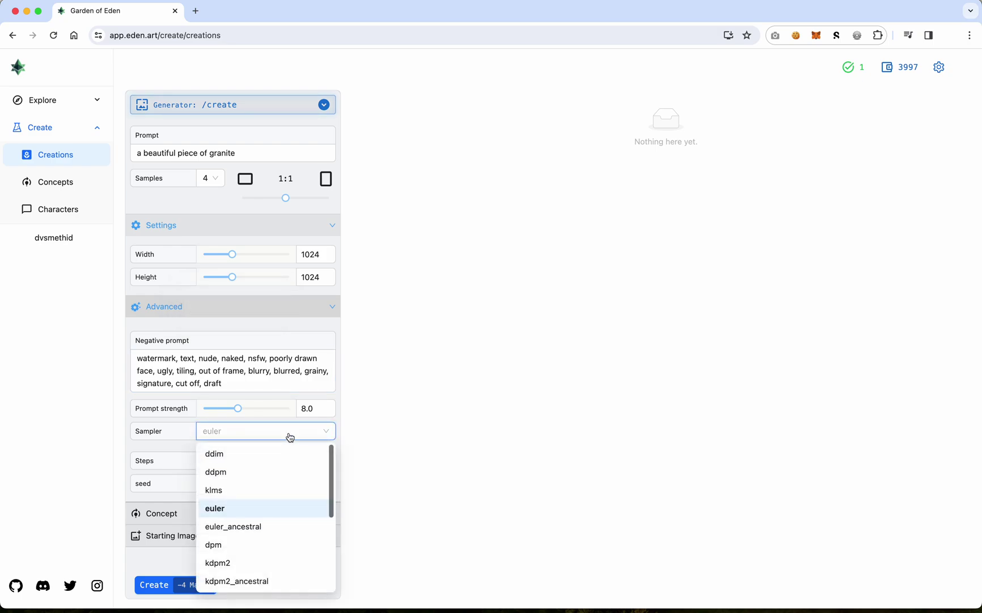
left_click(269, 527)
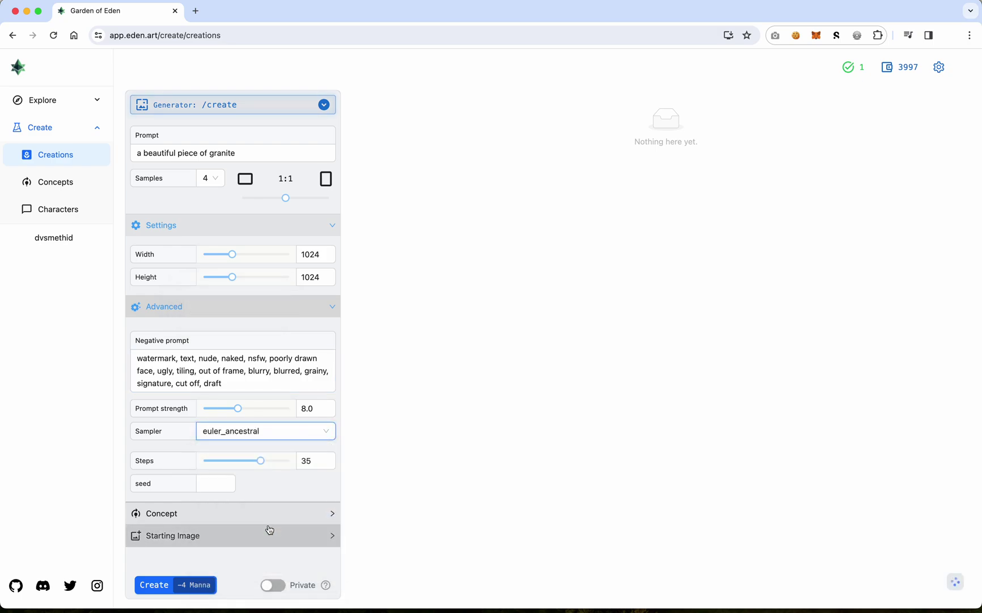
mouse_move(266, 463)
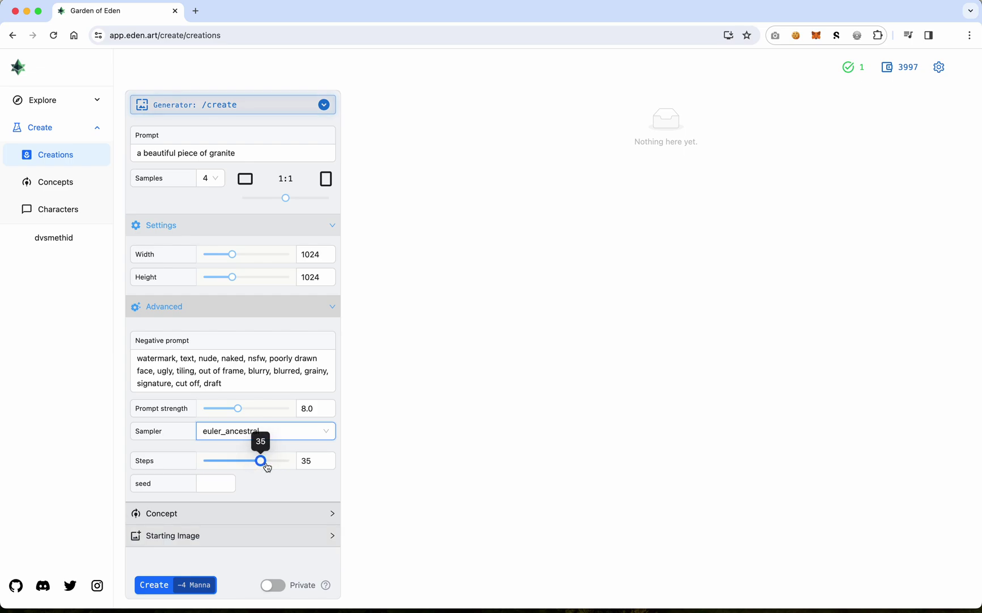
left_click(165, 306)
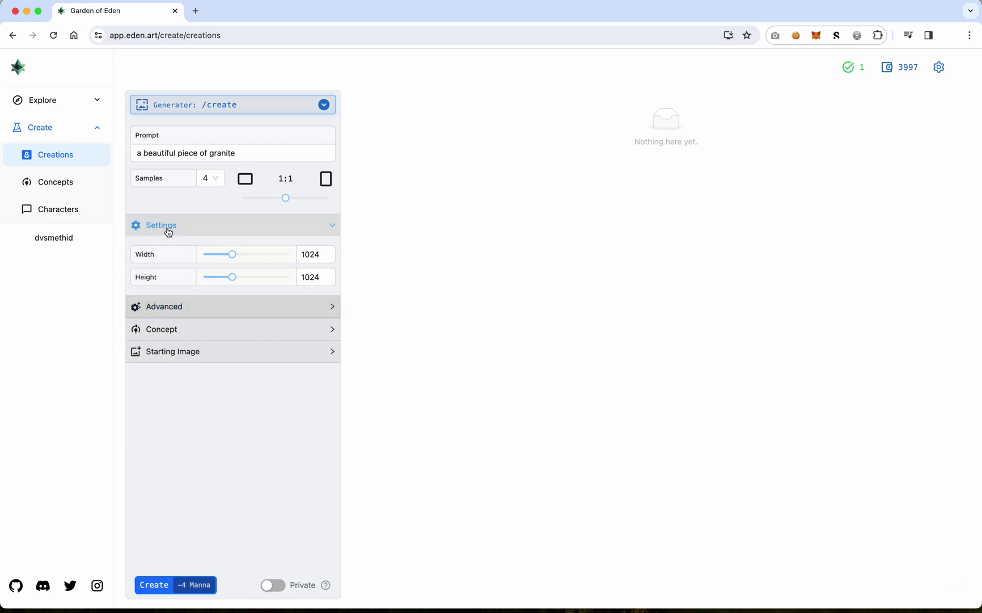
Step: Choose the rocks3 concept at 0.70 strength and generate the four granite images
left_click(168, 232)
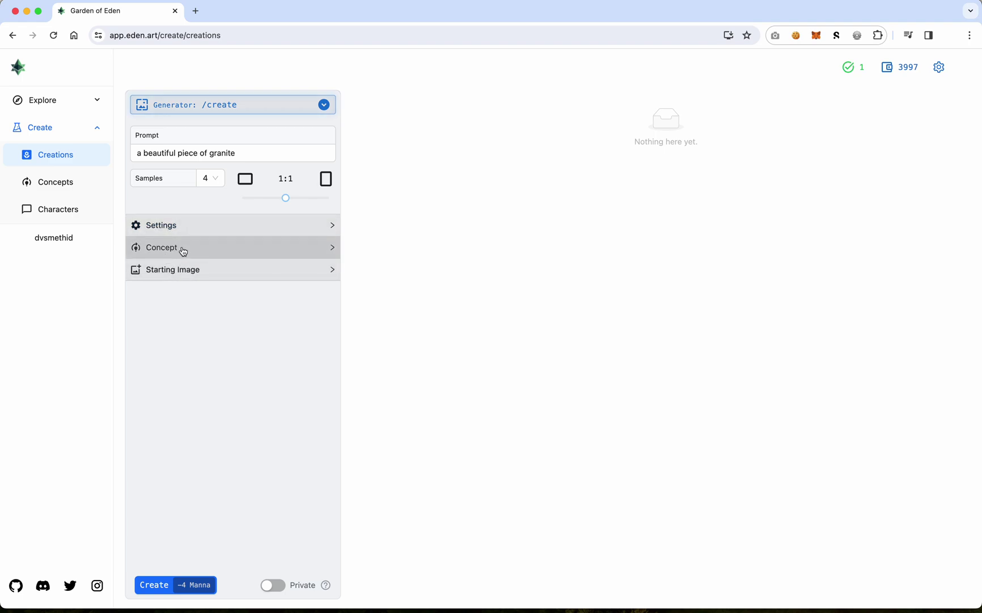
left_click(179, 251)
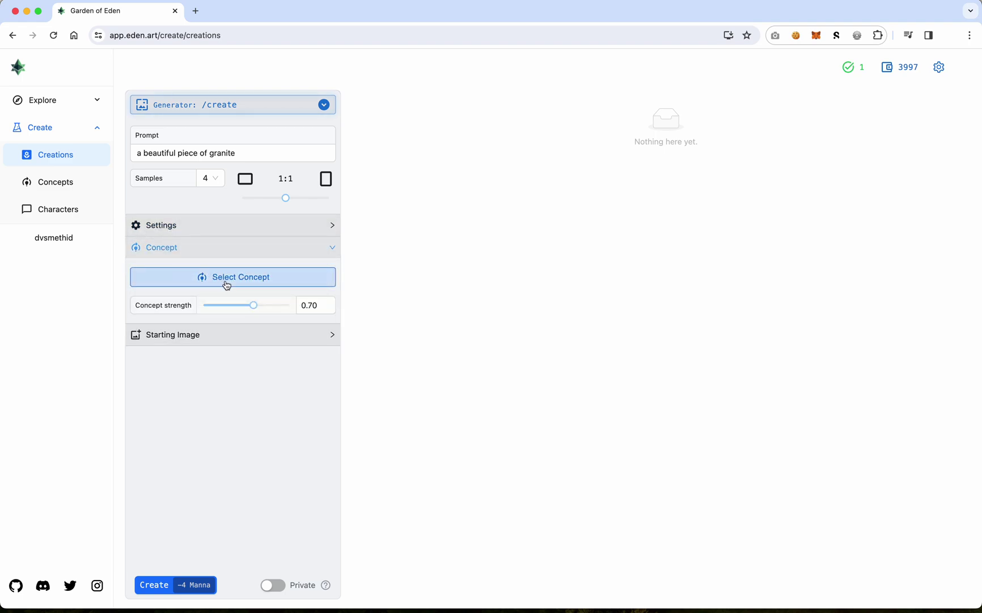
left_click(232, 278)
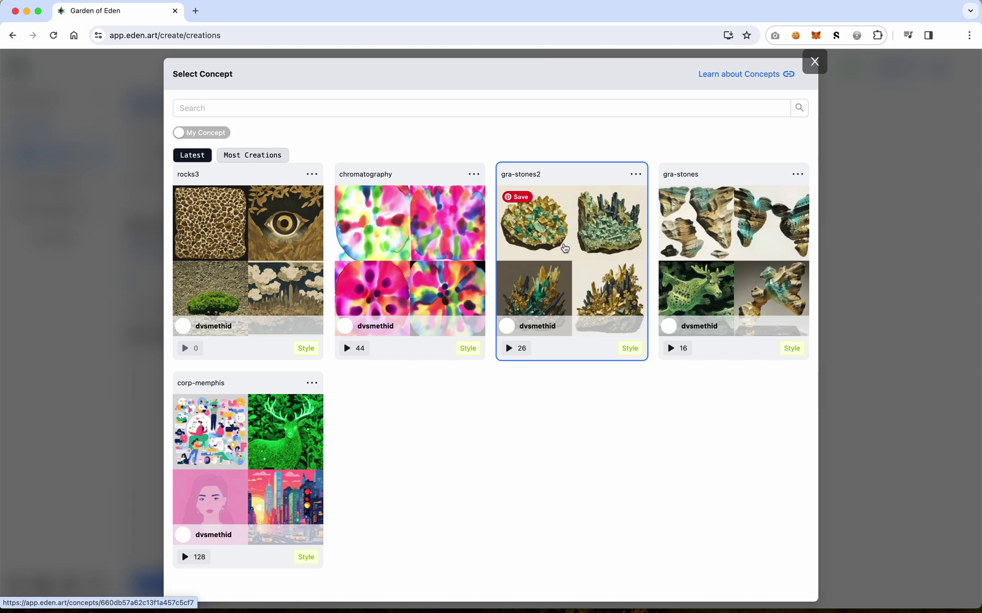
left_click(252, 252)
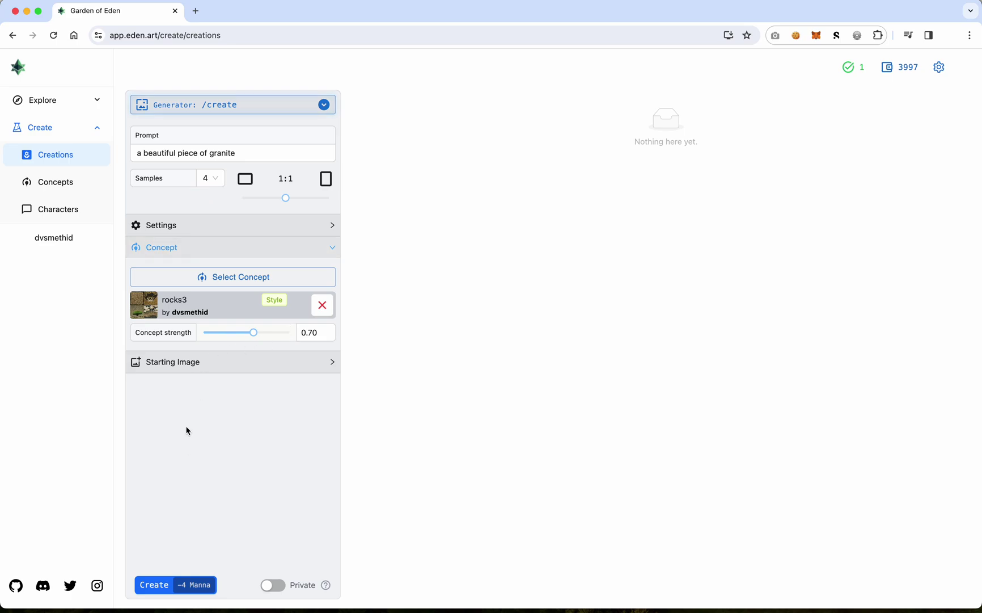
mouse_move(256, 336)
left_click(158, 588)
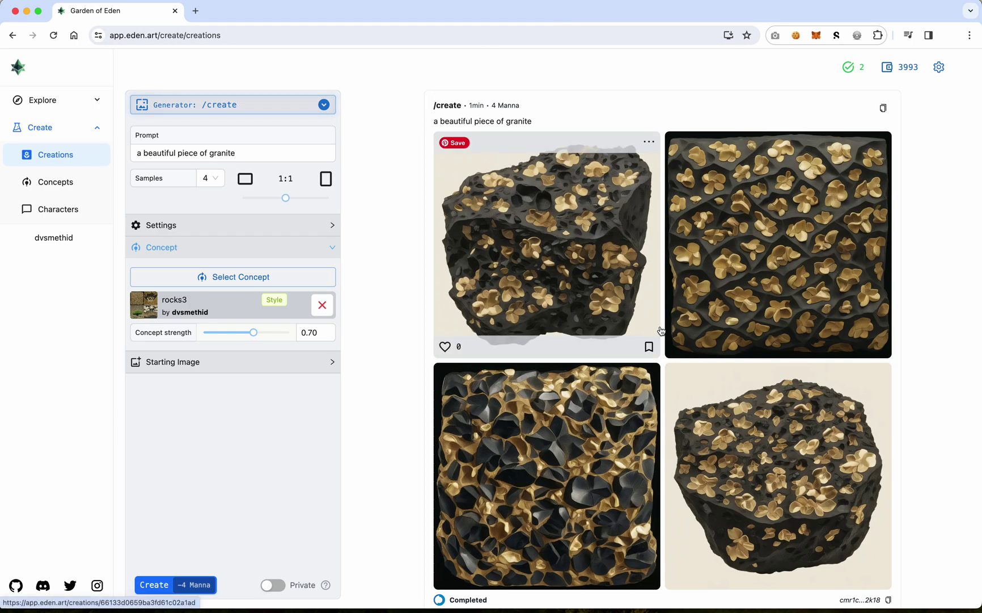
Step: Review the four gold-flecked black stone results and select 'granite' in the prompt
mouse_move(732, 476)
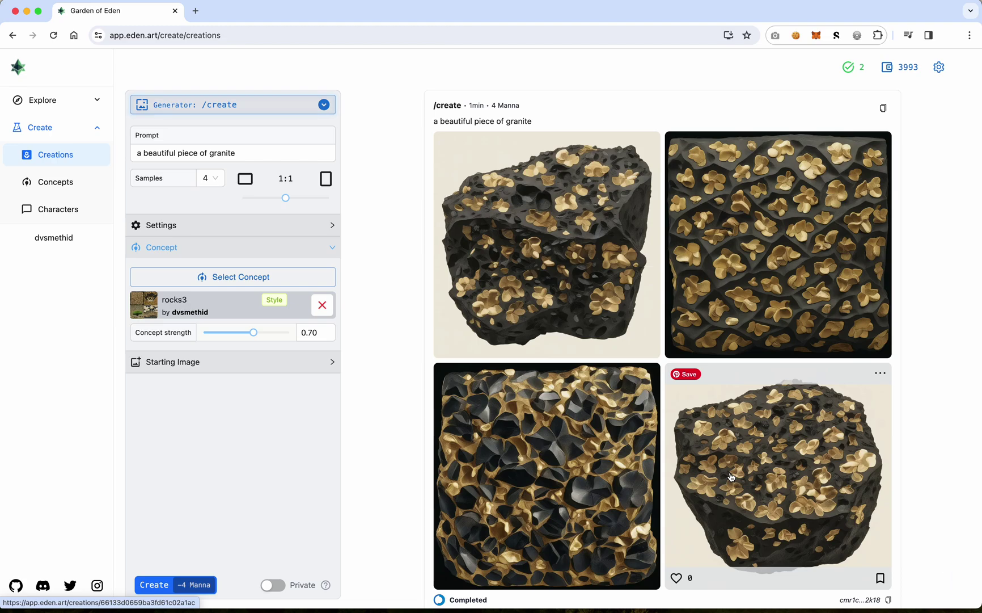
mouse_move(722, 277)
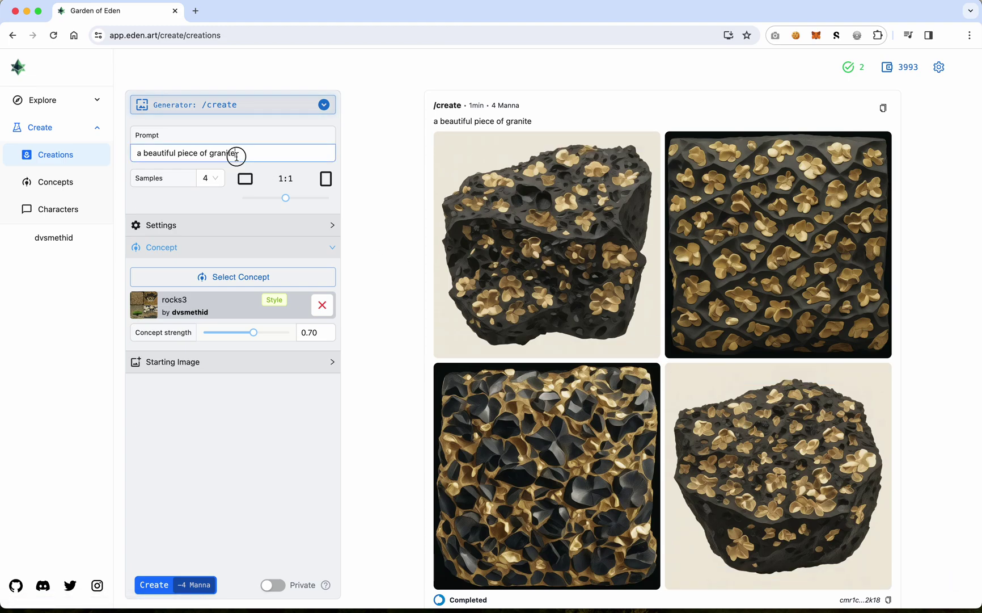
left_click_drag(235, 153, 179, 156)
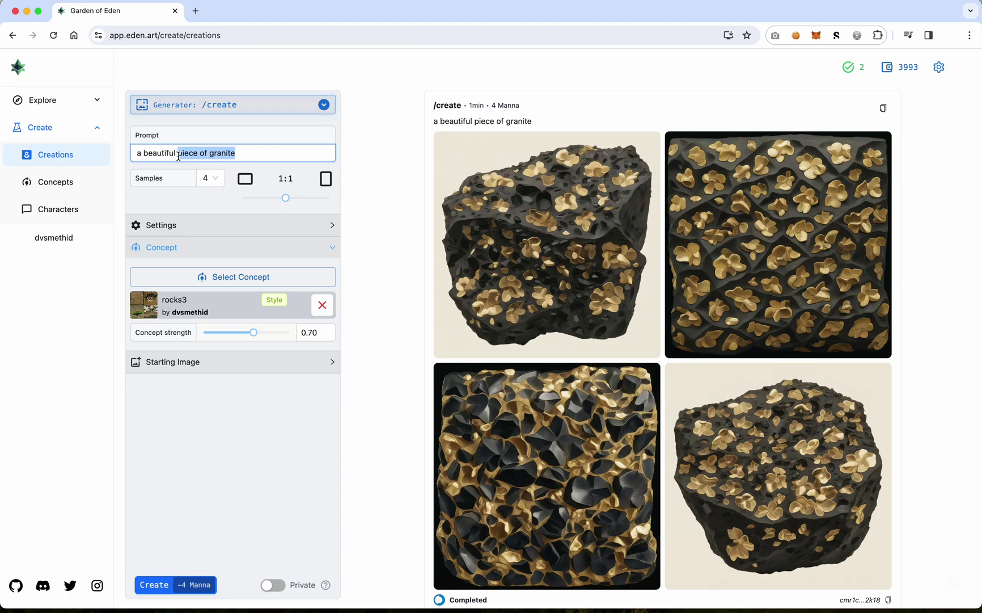
Step: Rewrite the prompt to read 'a beautiful dolphin swimming in a fishbowl'
type("dolp")
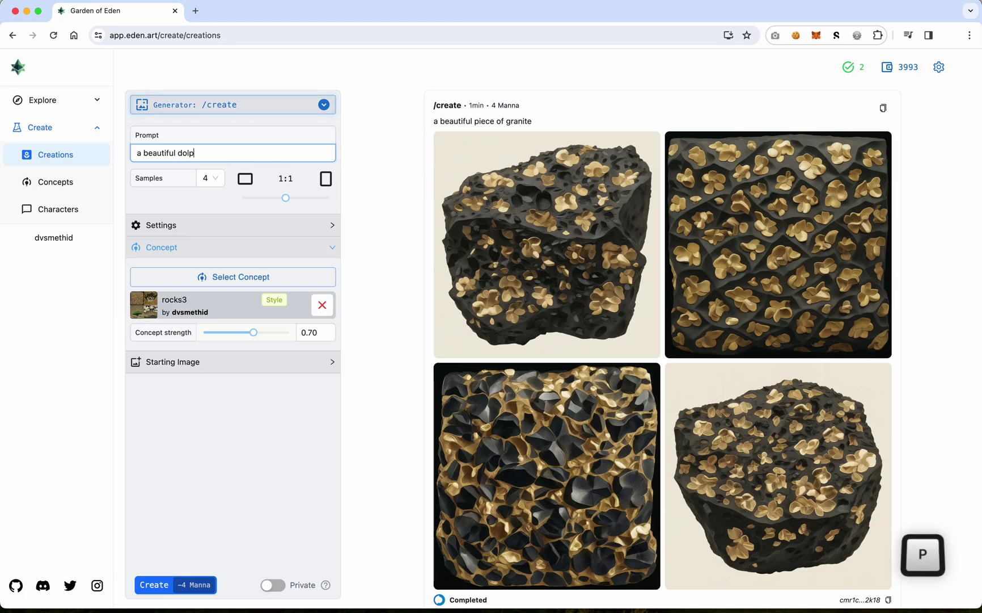
type("hin swo")
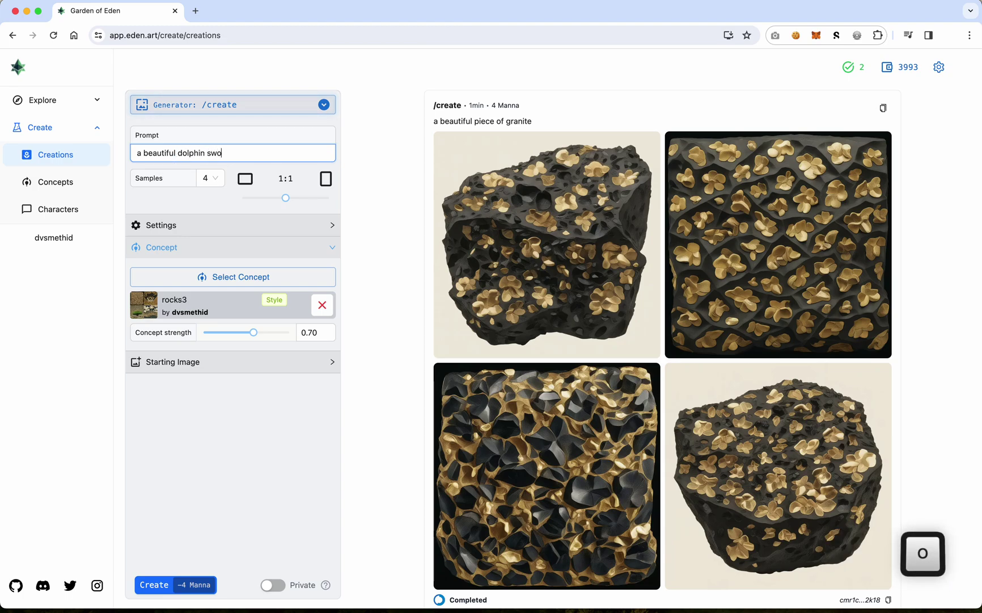
key("BackSpace")
type("imming in")
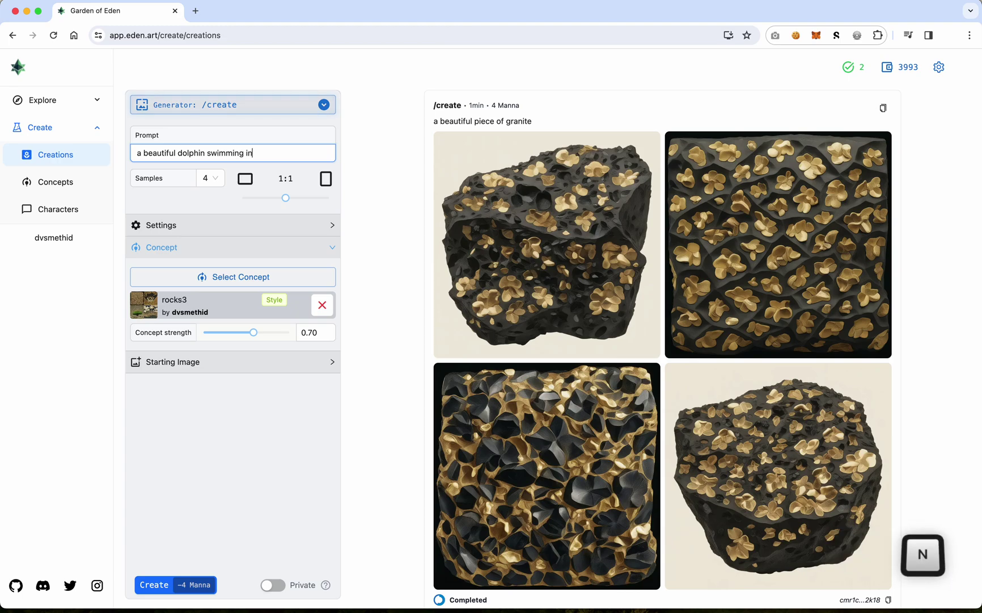
type(" a fis")
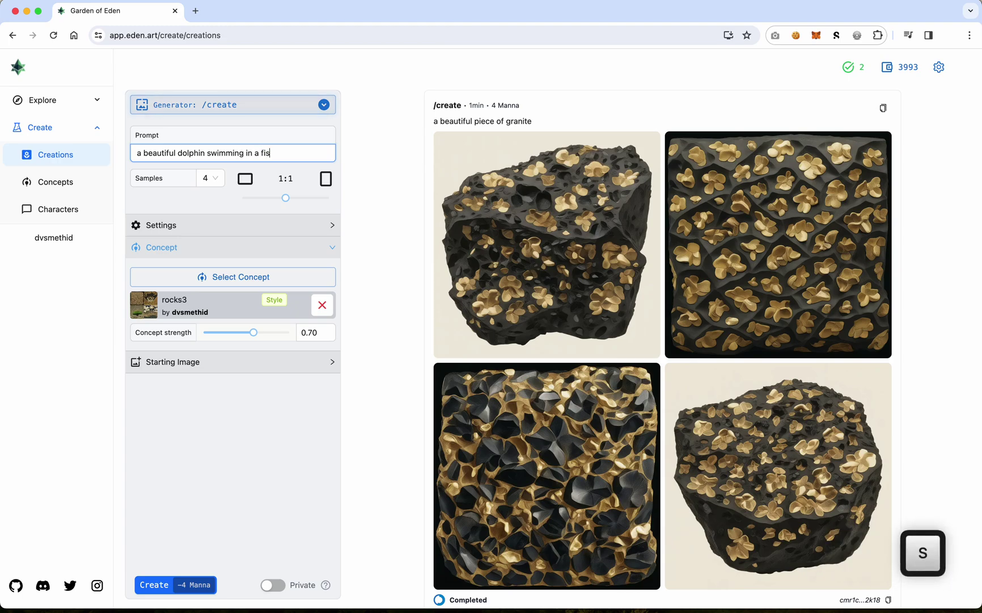
type("hbowl")
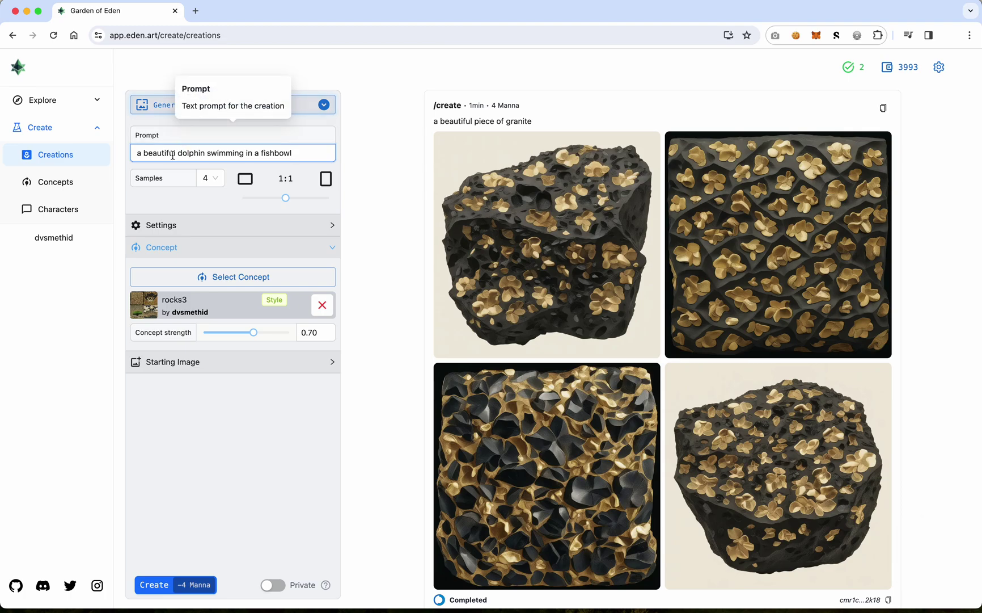
left_click_drag(144, 153, 255, 151)
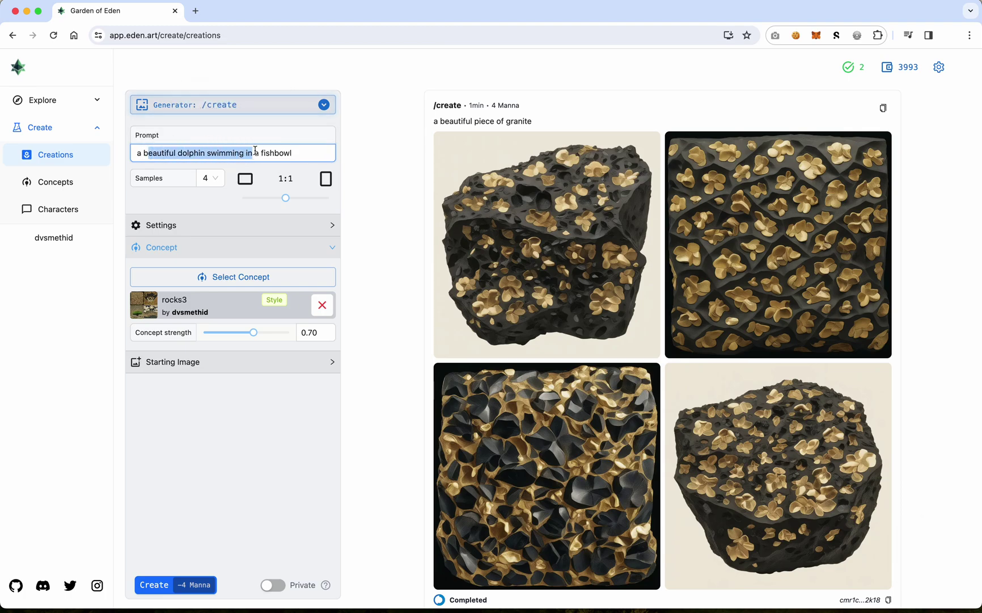
left_click(294, 152)
left_click_drag(295, 152, 143, 153)
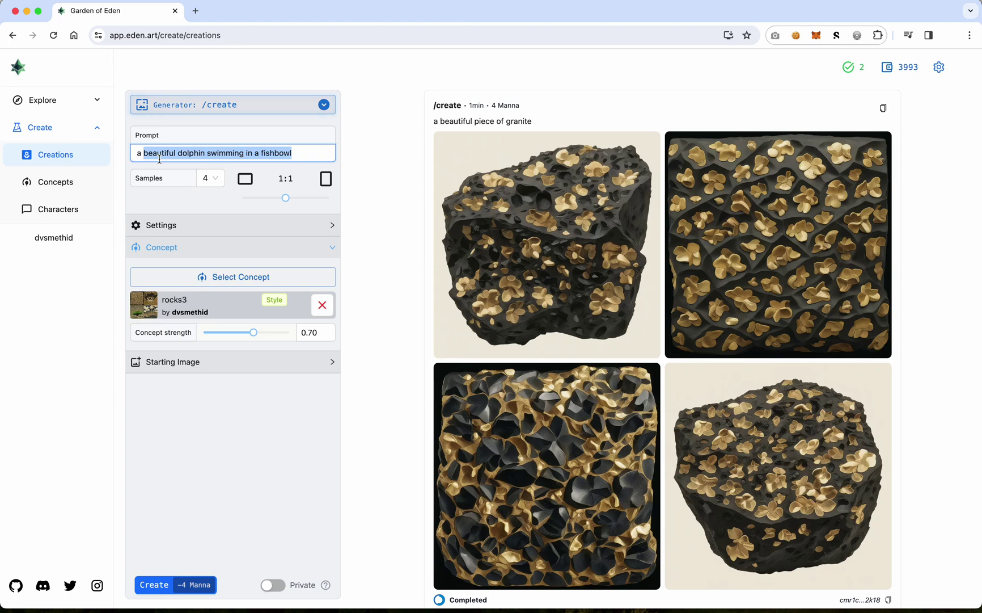
Step: Generate four rocks3 dolphin-in-a-fishbowl renders at 0.70 strength and review them
left_click(154, 586)
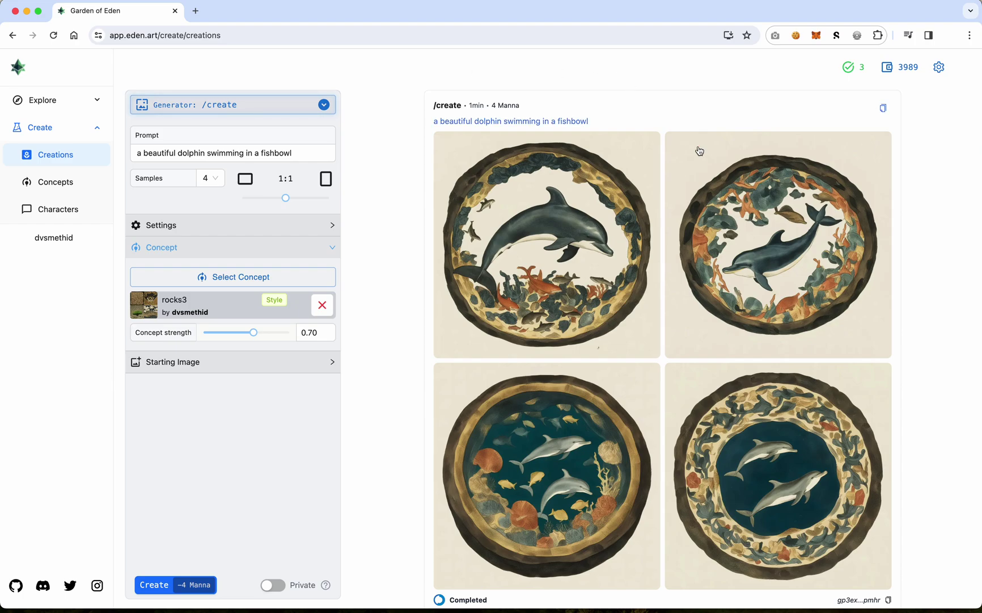
mouse_move(735, 245)
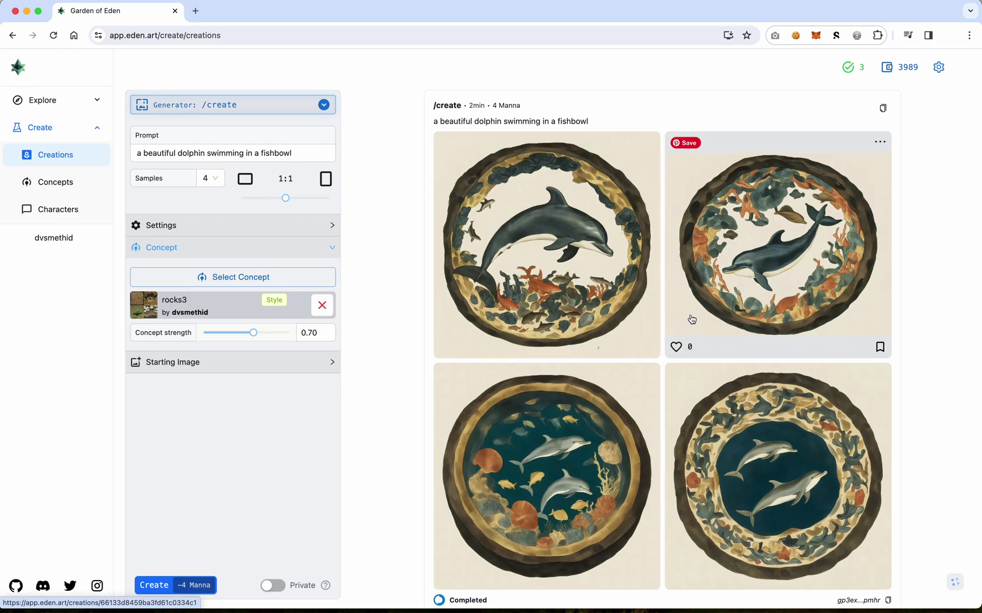
mouse_move(255, 335)
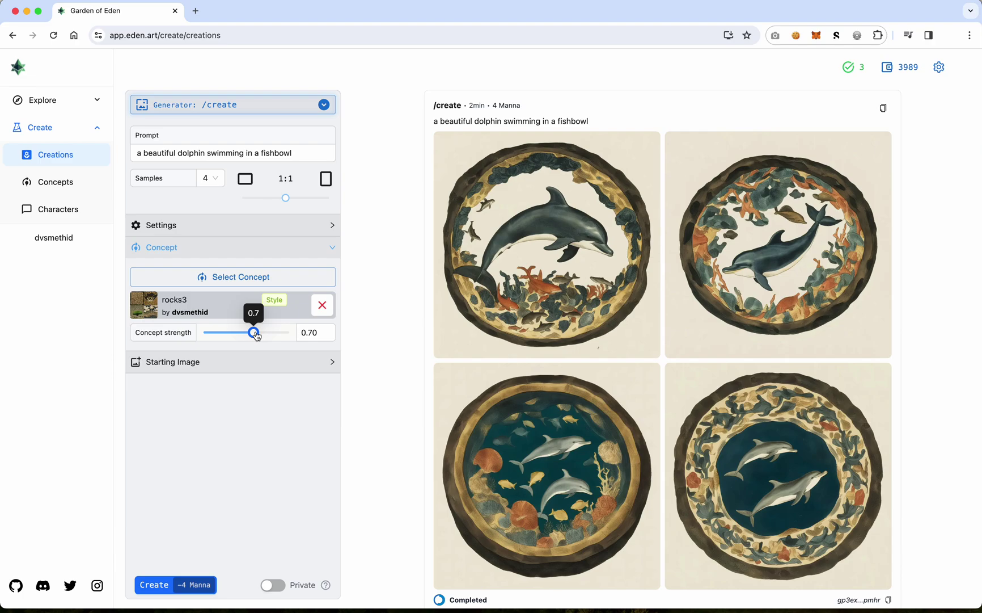
Step: Generate dolphin renders at rocks3 concept strengths 0.80, 0.90 and 1.00
left_click_drag(257, 335, 264, 336)
left_click(153, 583)
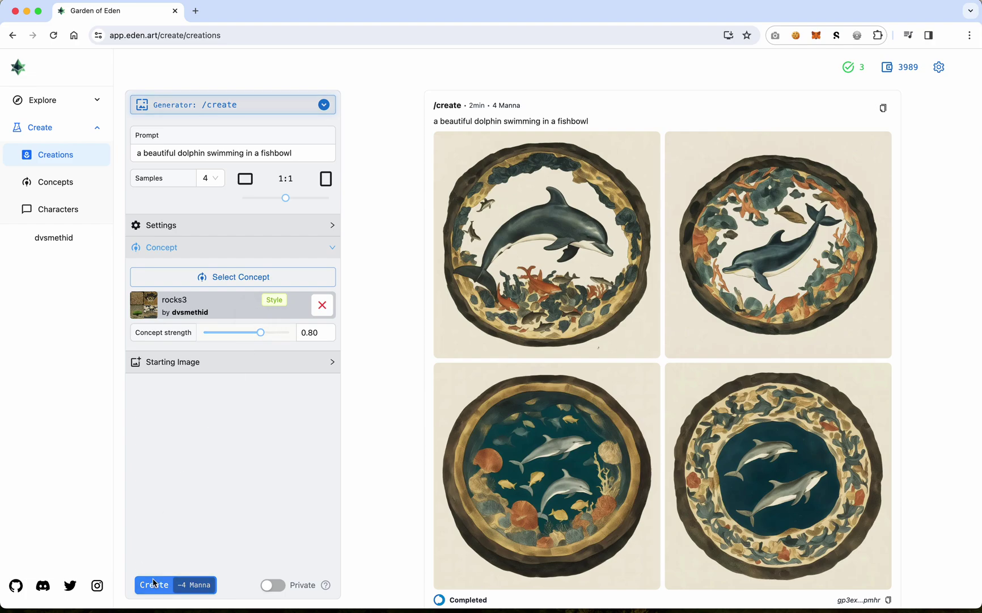
left_click_drag(261, 333, 268, 334)
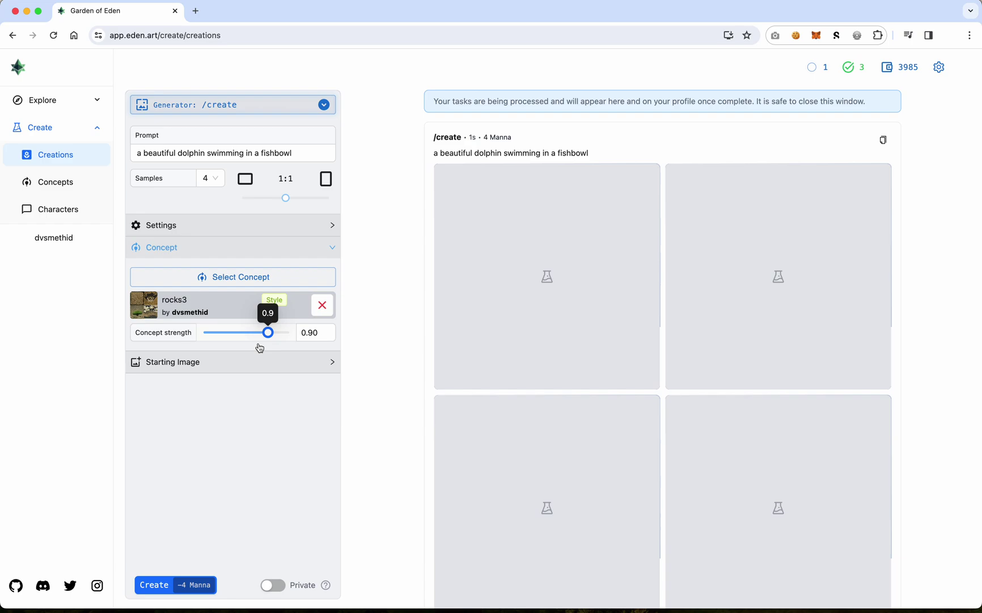
left_click(151, 583)
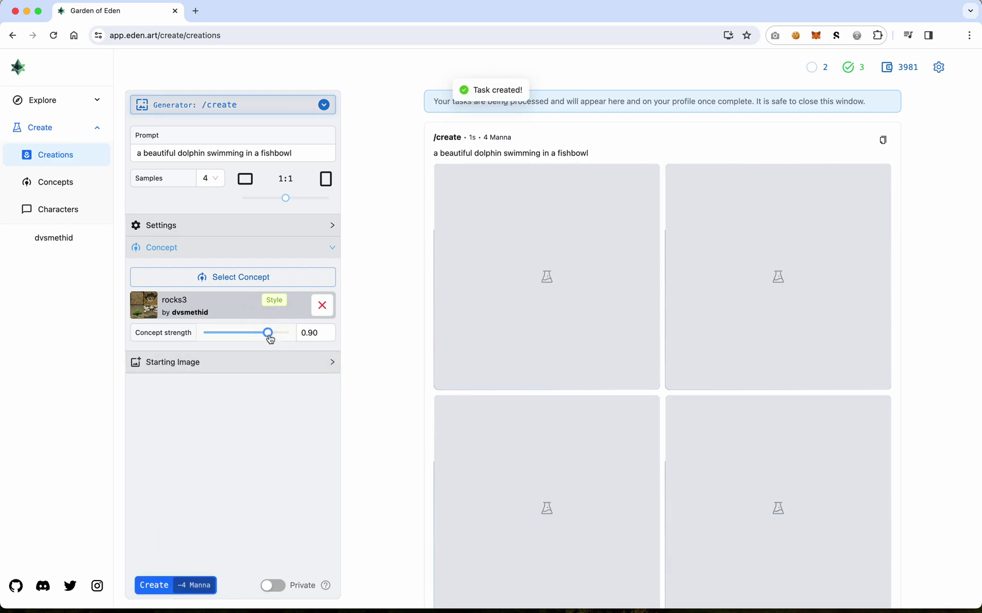
left_click_drag(268, 334, 275, 338)
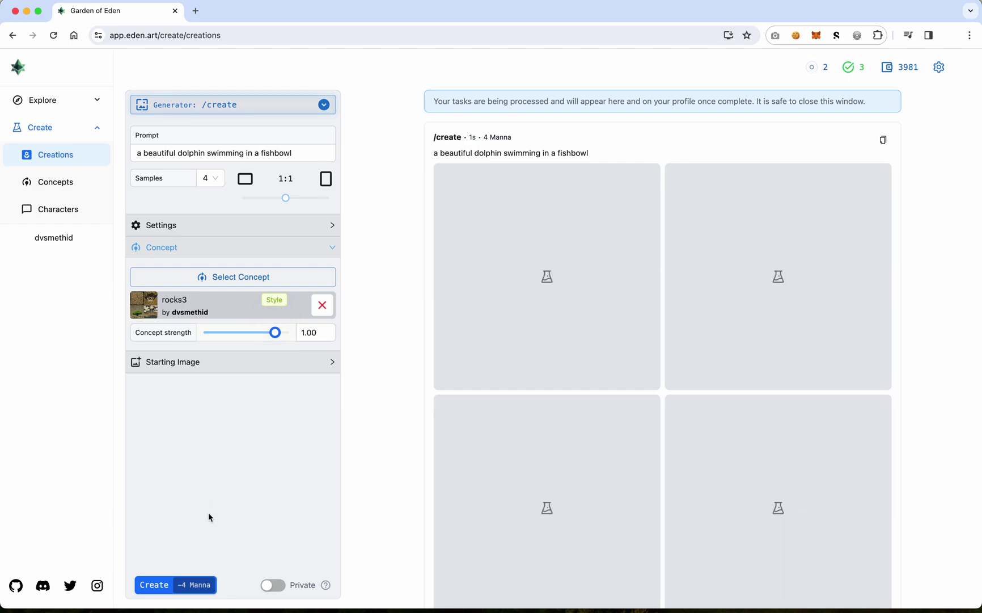
left_click(164, 586)
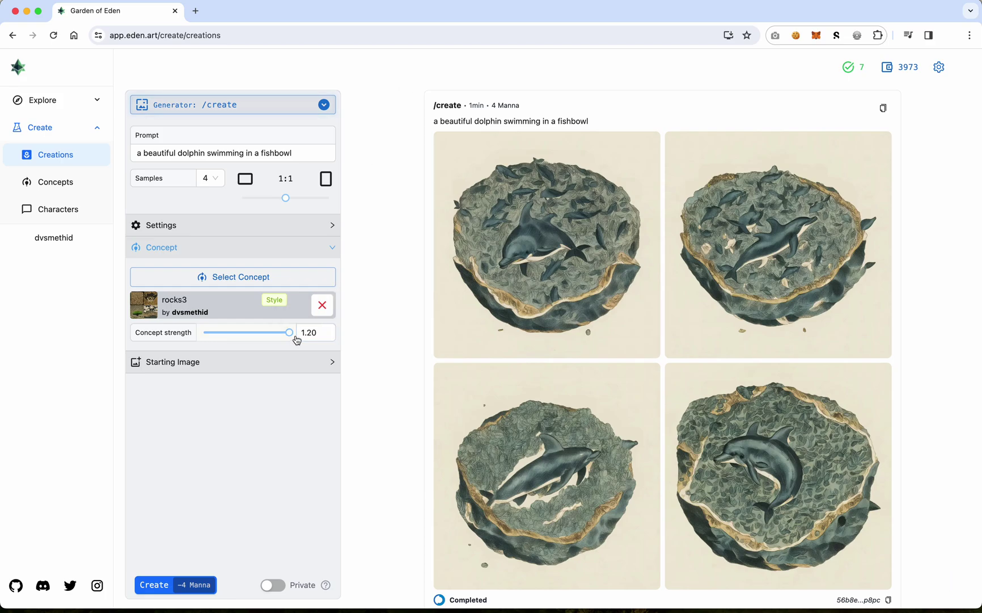
Step: Inspect the finished rock-textured dolphin renders made at rocks3 strength 1.20
mouse_move(451, 291)
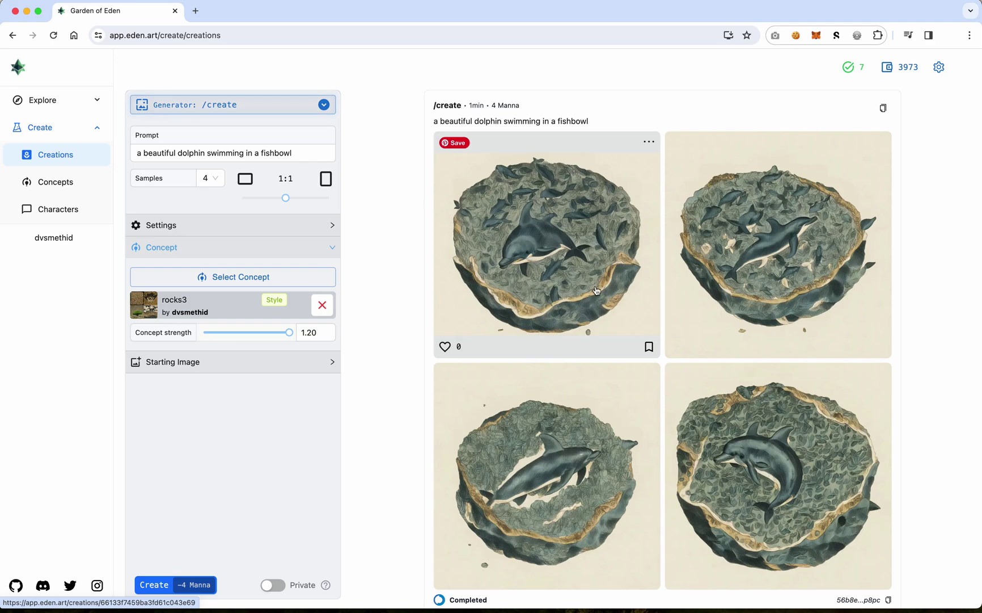
scroll(596, 291, "down", 5)
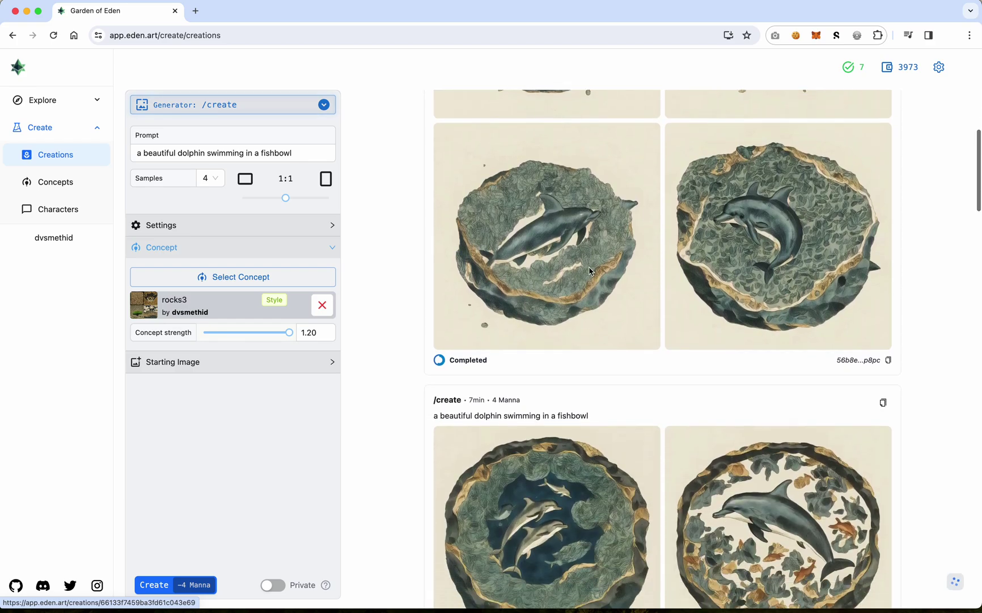
scroll(590, 271, "down", 4)
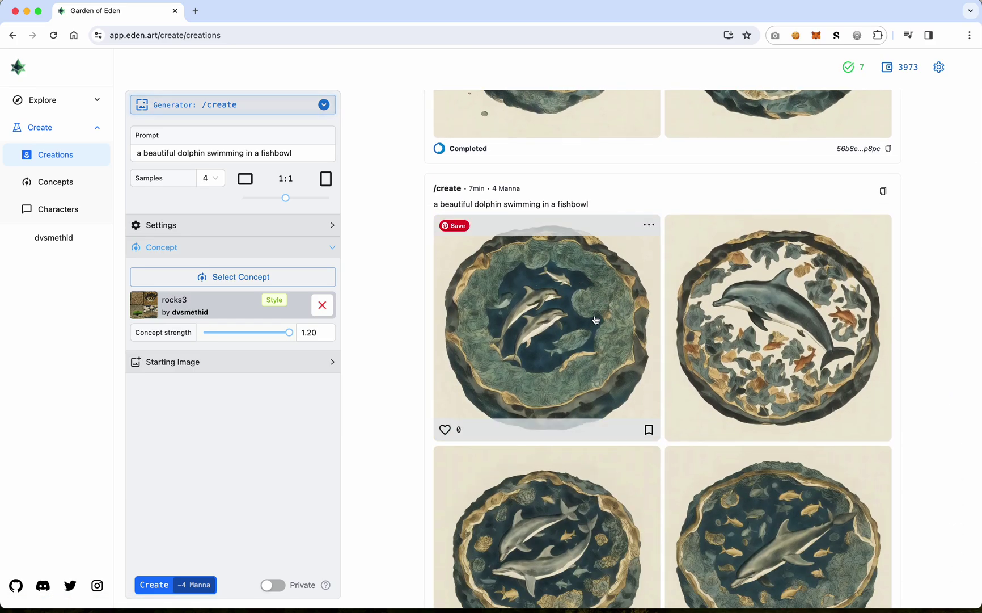
scroll(597, 319, "down", 2)
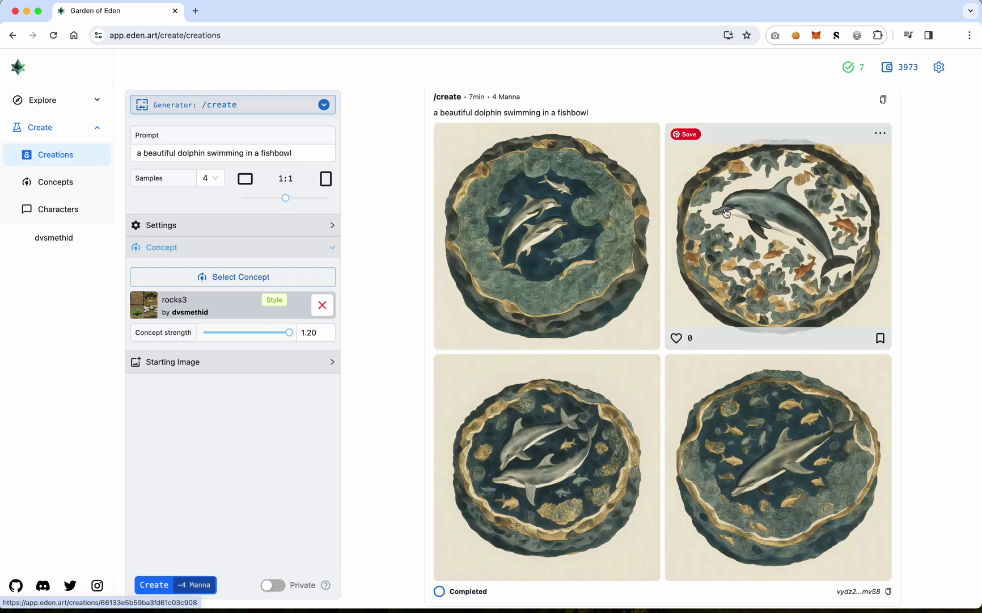
scroll(632, 264, "down", 8)
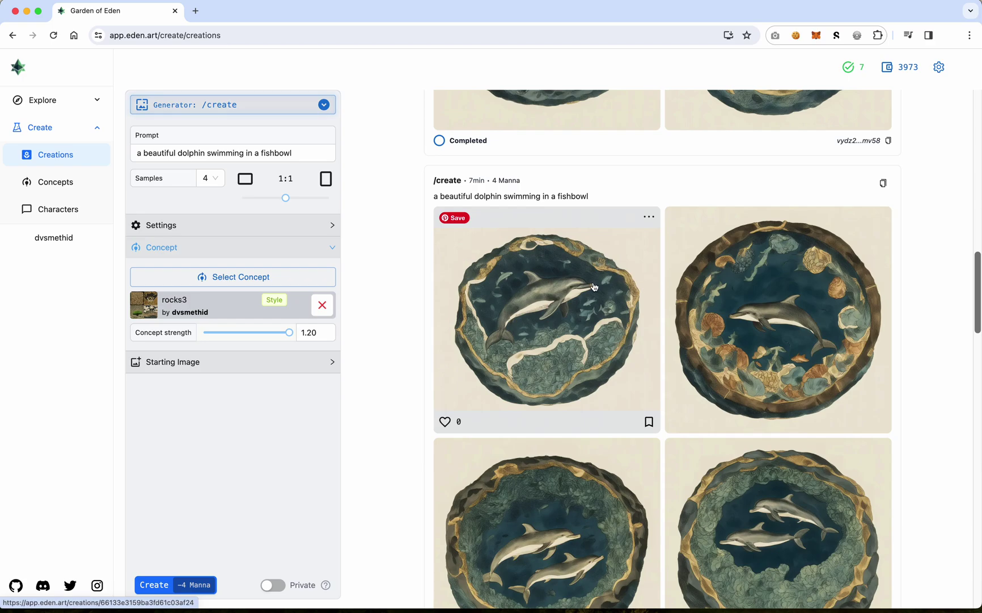
scroll(593, 286, "down", 10)
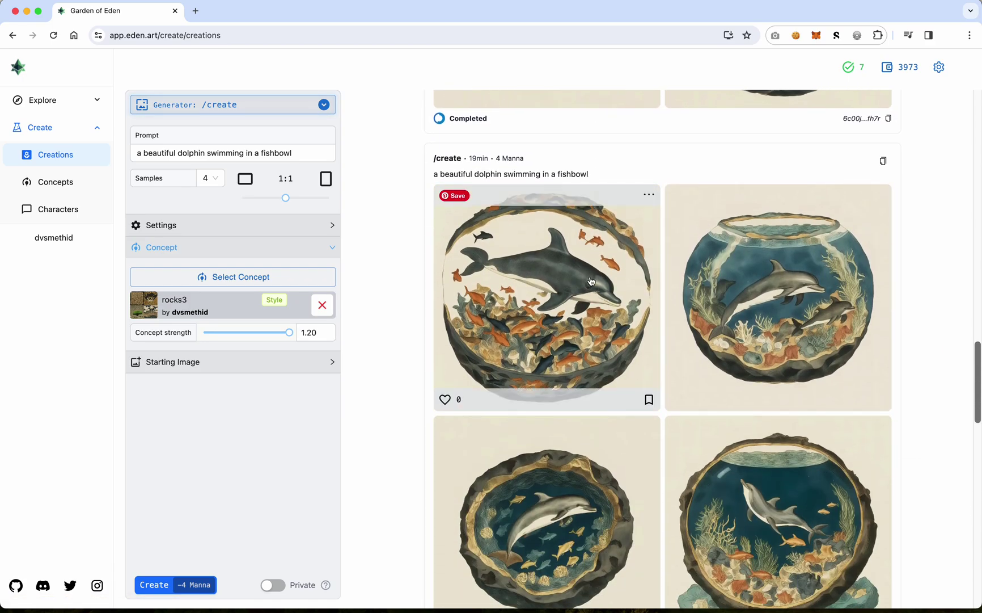
scroll(590, 281, "up", 7)
scroll(589, 281, "down", 7)
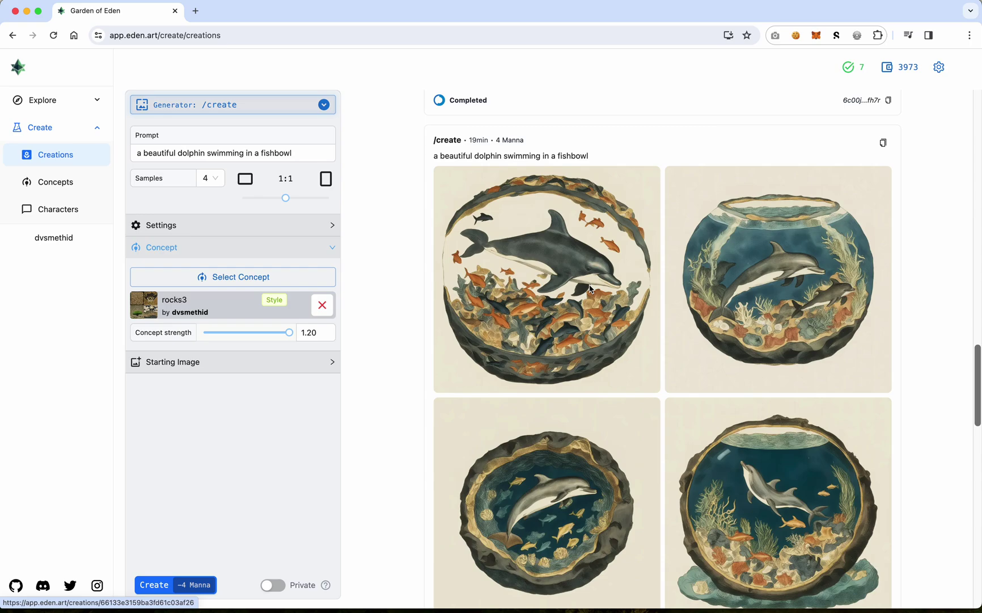
scroll(590, 288, "down", 1)
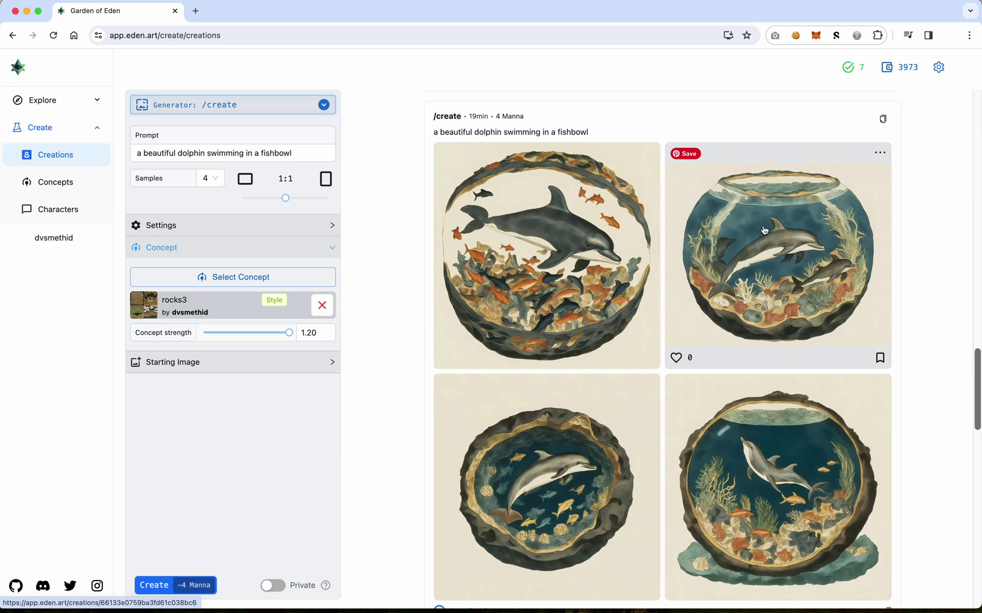
scroll(783, 306, "down", 8)
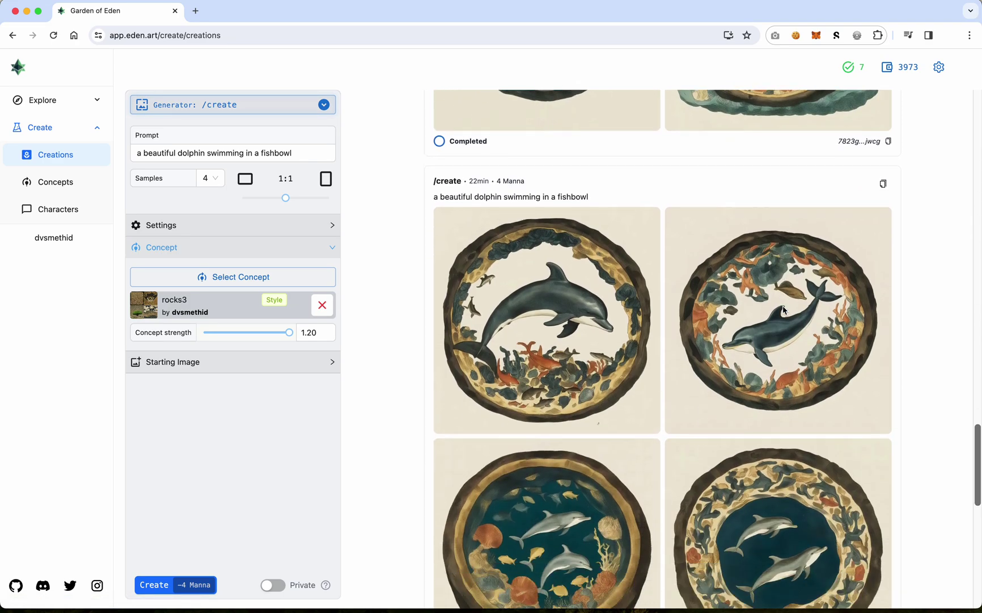
scroll(783, 309, "down", 18)
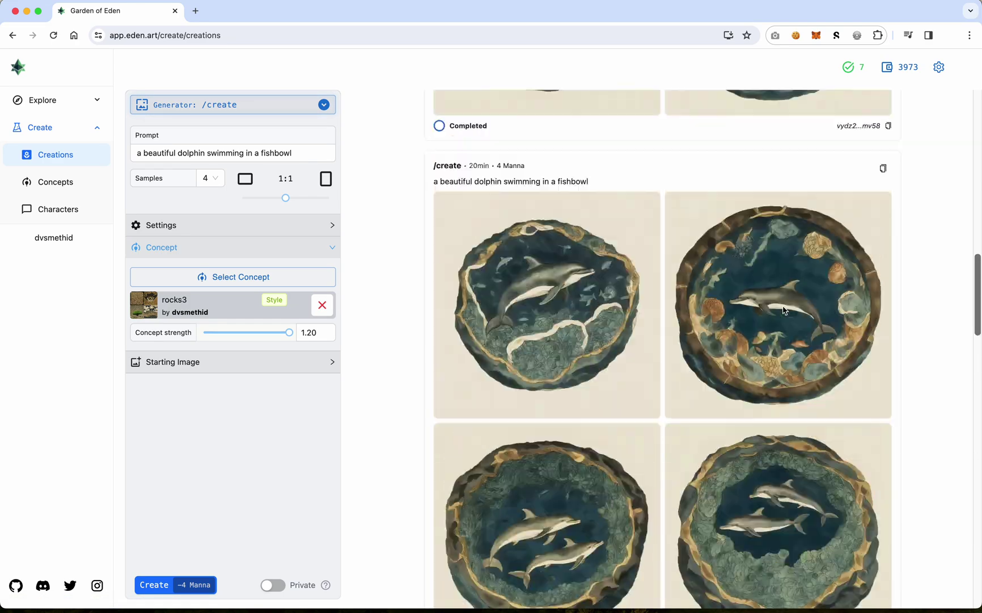
scroll(784, 309, "up", 15)
mouse_move(784, 310)
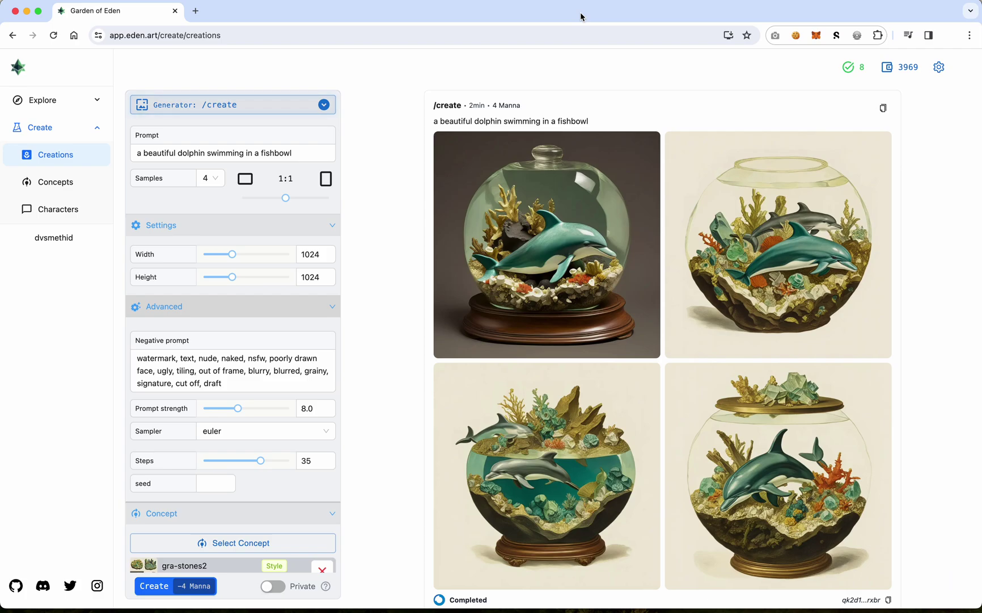
scroll(377, 390, "down", 3)
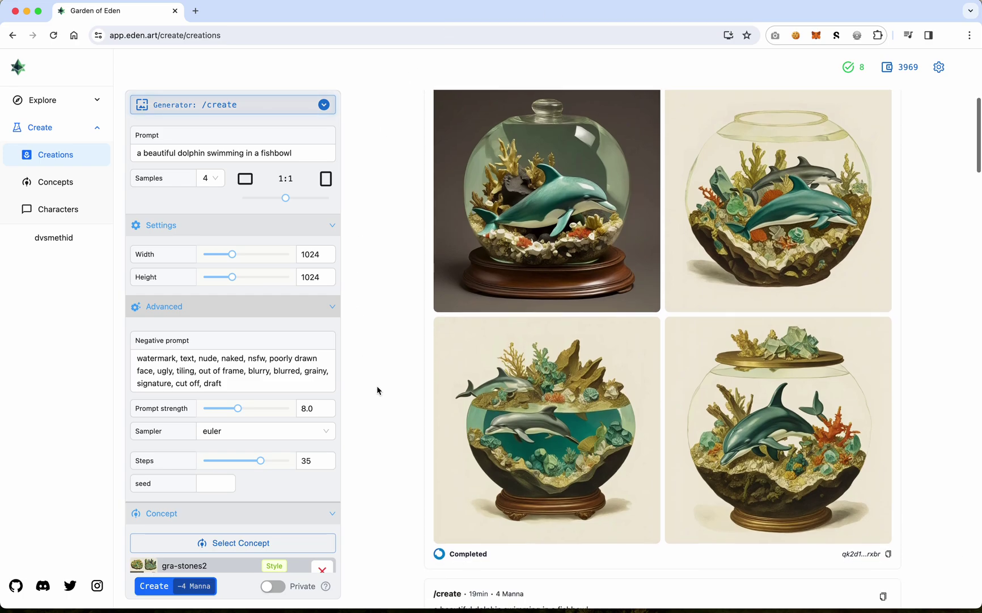
scroll(377, 390, "up", 2)
scroll(377, 390, "down", 5)
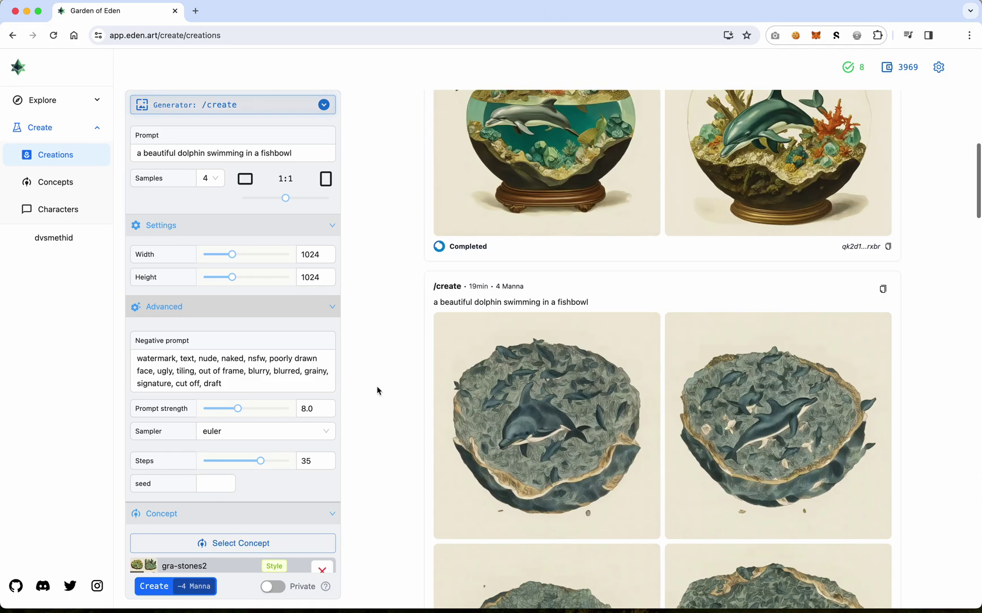
scroll(378, 390, "up", 5)
scroll(377, 390, "up", 1)
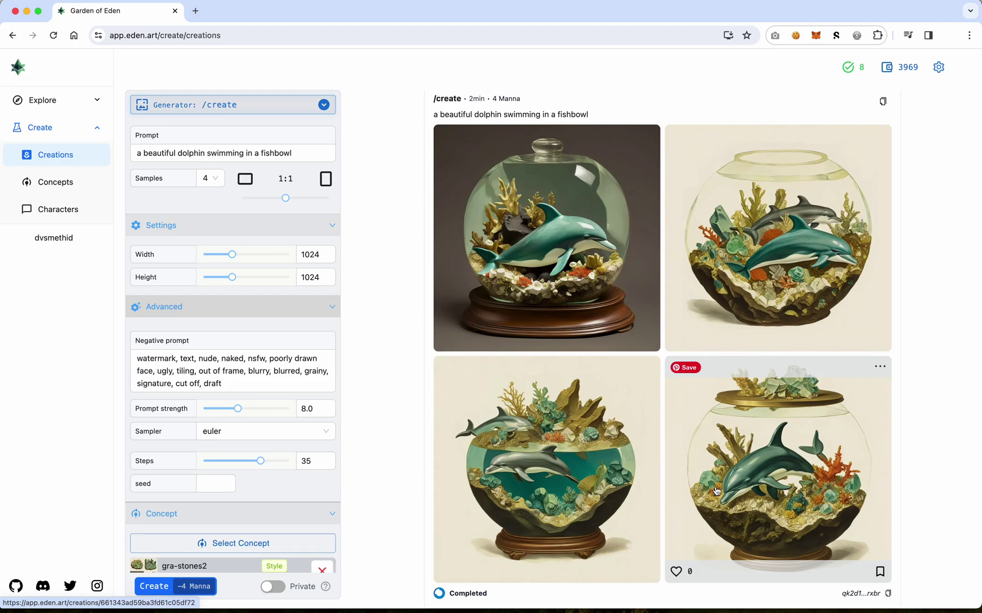